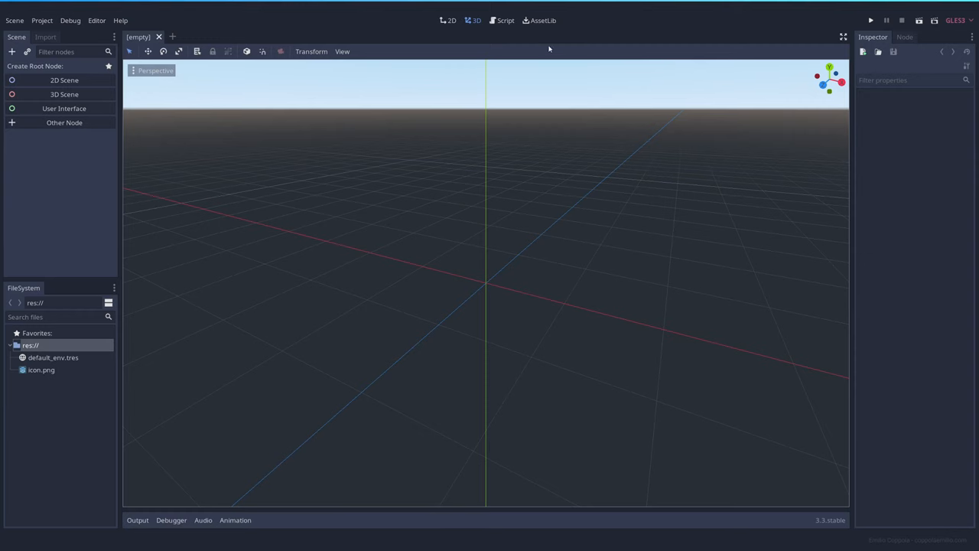
Step: Find Dialogic in the AssetLib, download it and start the package install
left_click(540, 20)
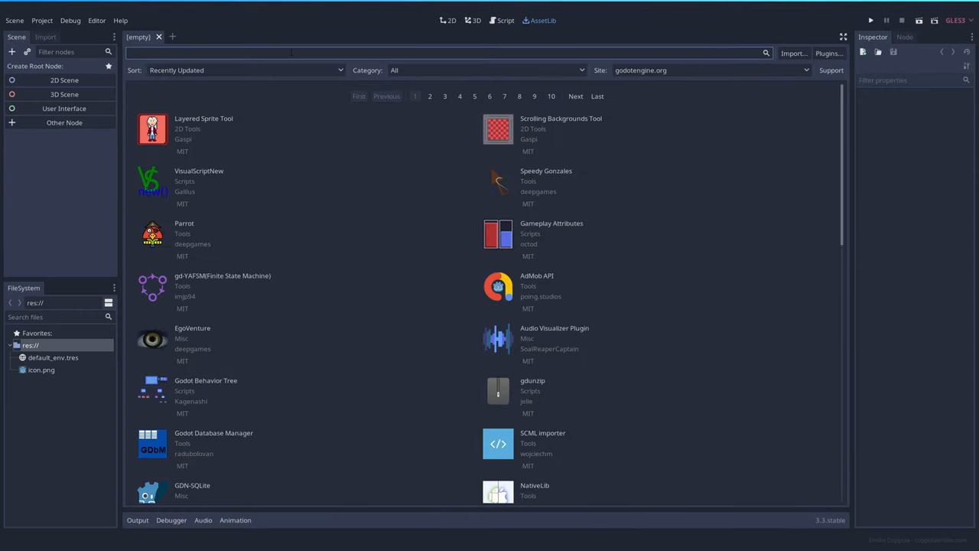
type("dialogi")
left_click(199, 110)
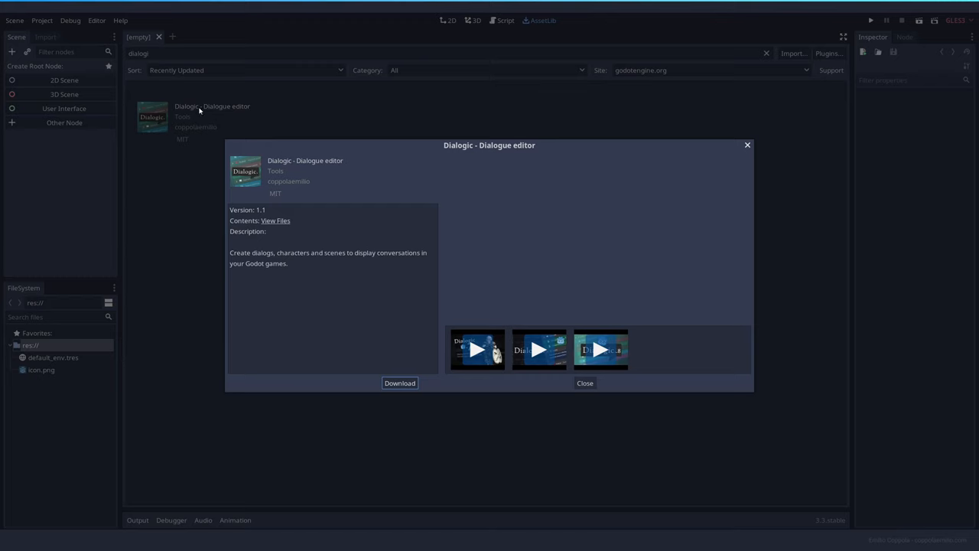
left_click(400, 383)
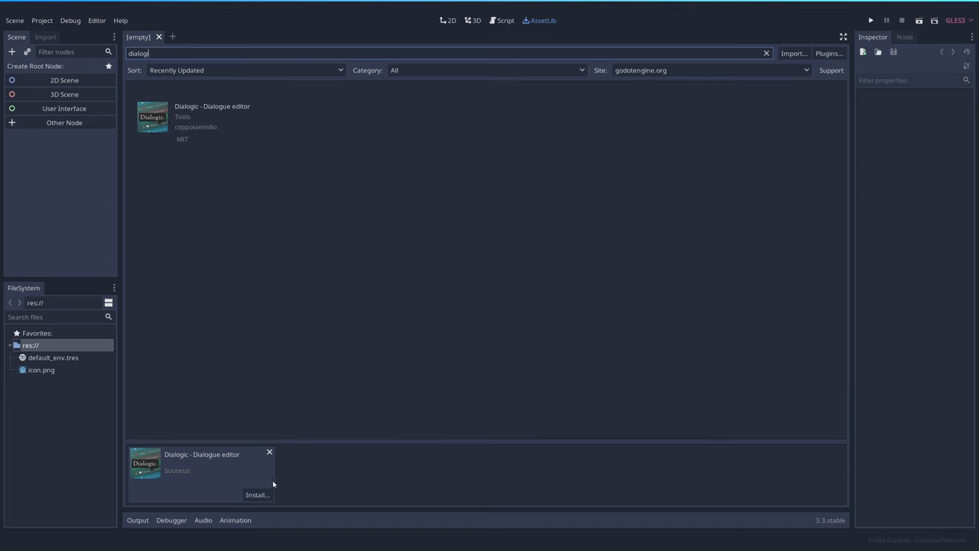
left_click(256, 495)
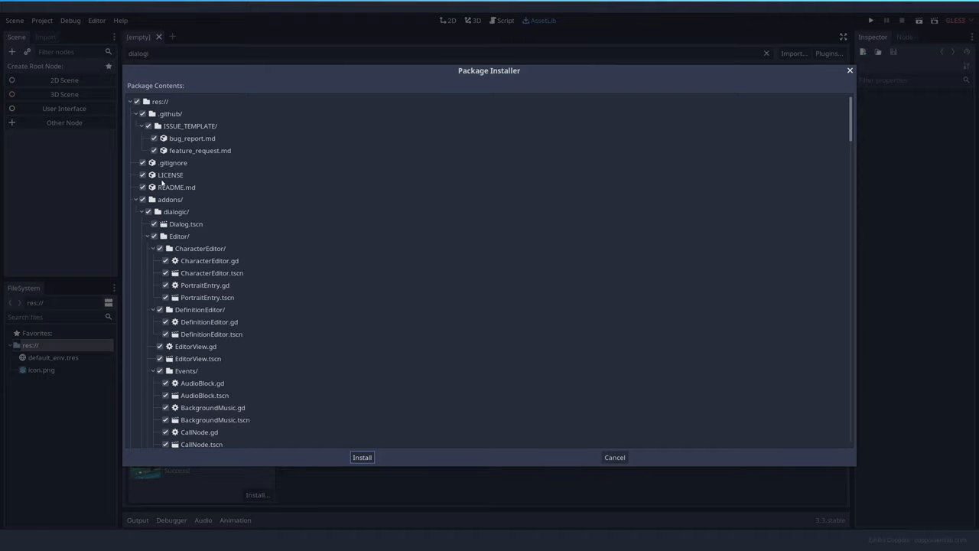
Step: Exclude docs, README, LICENSE, .gitignore, .github and documentation.page.json, installing only addons/
left_click(136, 113)
left_click(136, 162)
left_click(142, 187)
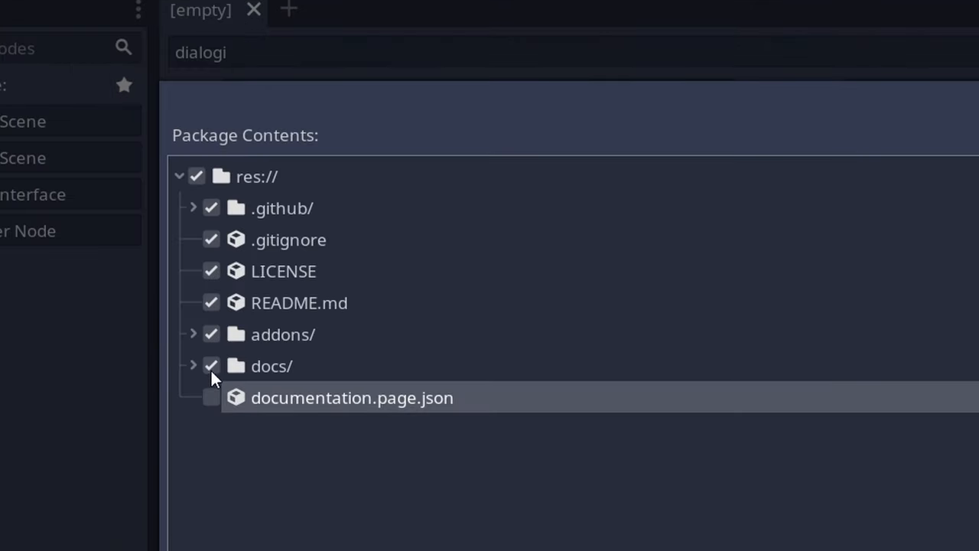
left_click(211, 366)
left_click(212, 303)
left_click(212, 272)
left_click(212, 239)
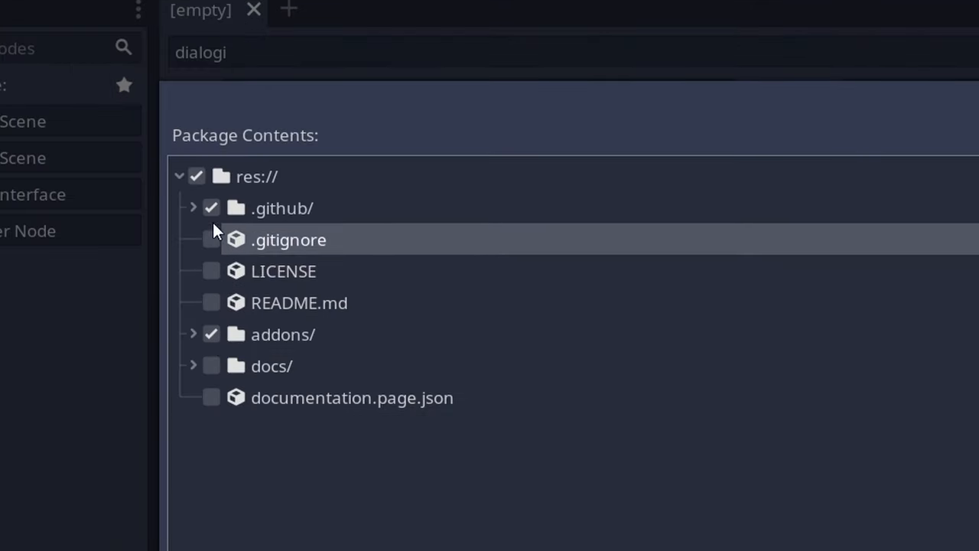
left_click(211, 208)
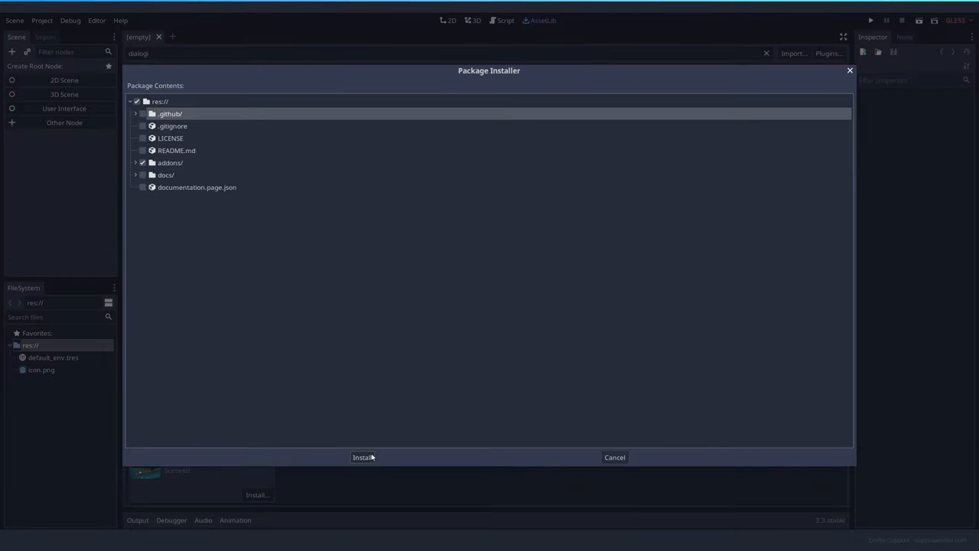
left_click(362, 457)
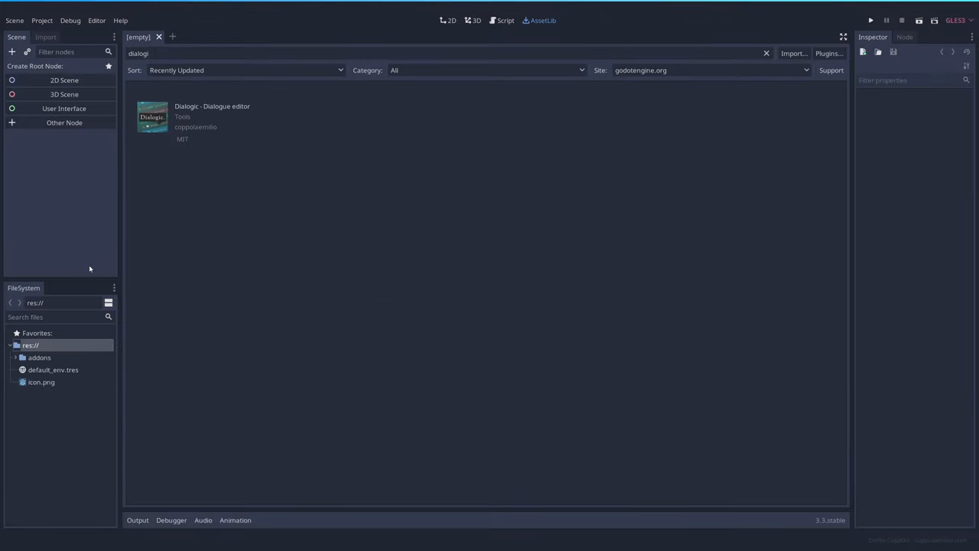
Step: Enable the Dialogic plugin in Project Settings > Plugins
left_click(43, 20)
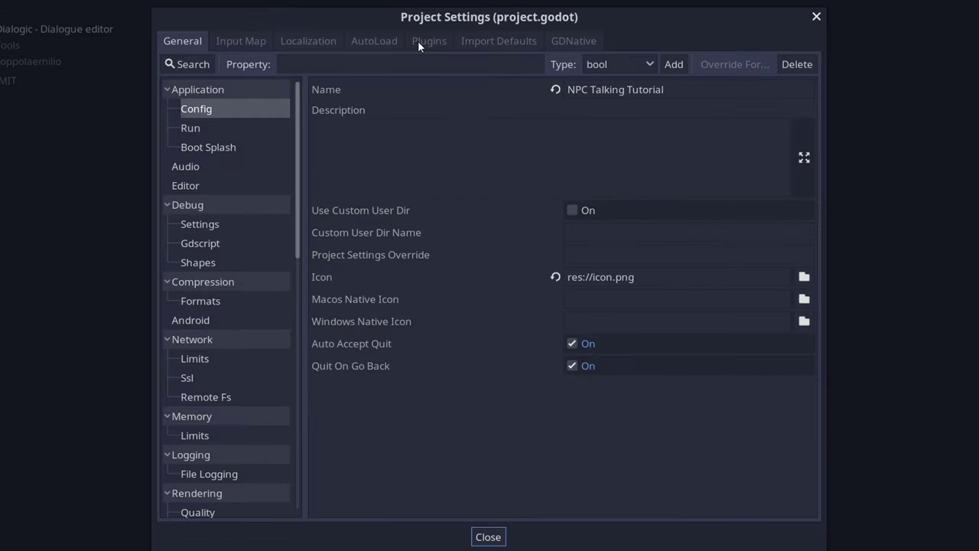
left_click(419, 42)
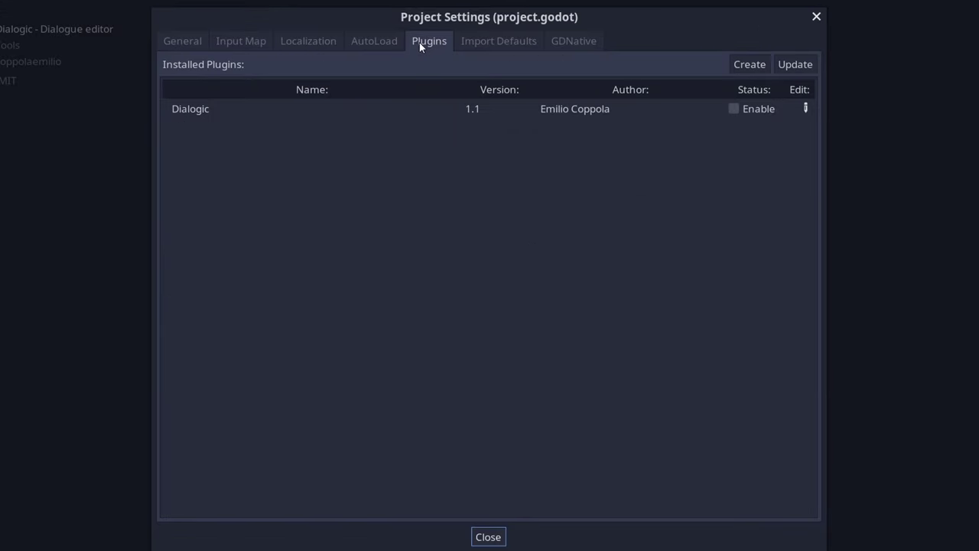
left_click(736, 109)
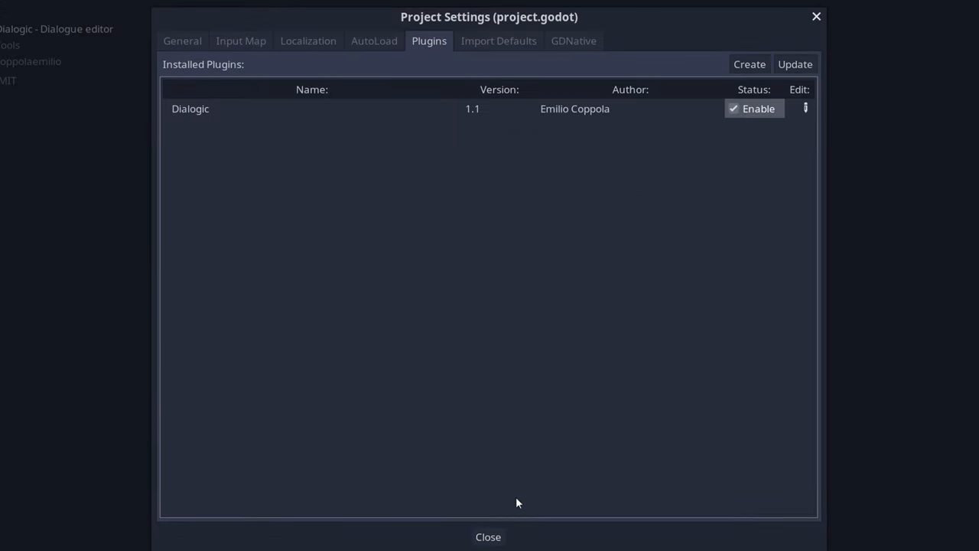
left_click(488, 536)
left_click(142, 520)
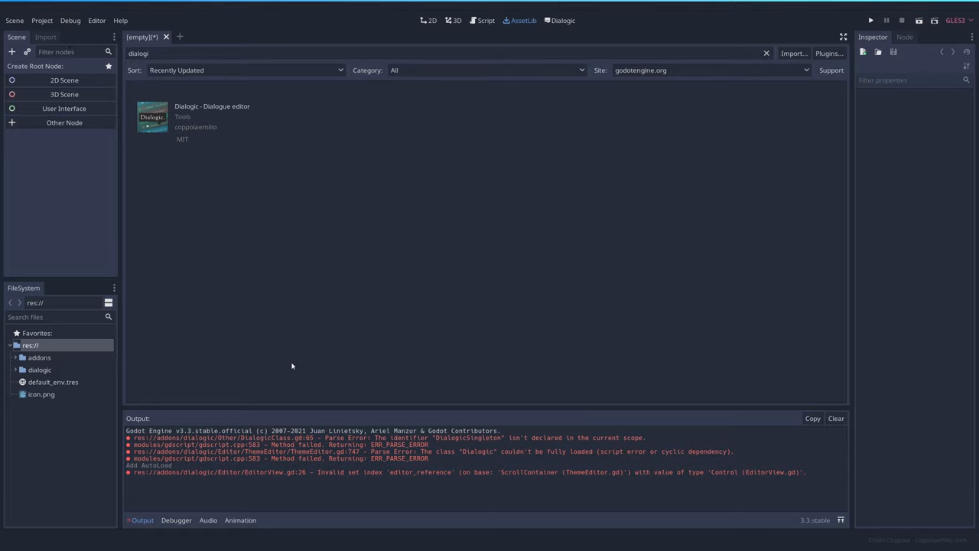
Step: Quit to the project list and reopen the project so the plugin loads
left_click(42, 21)
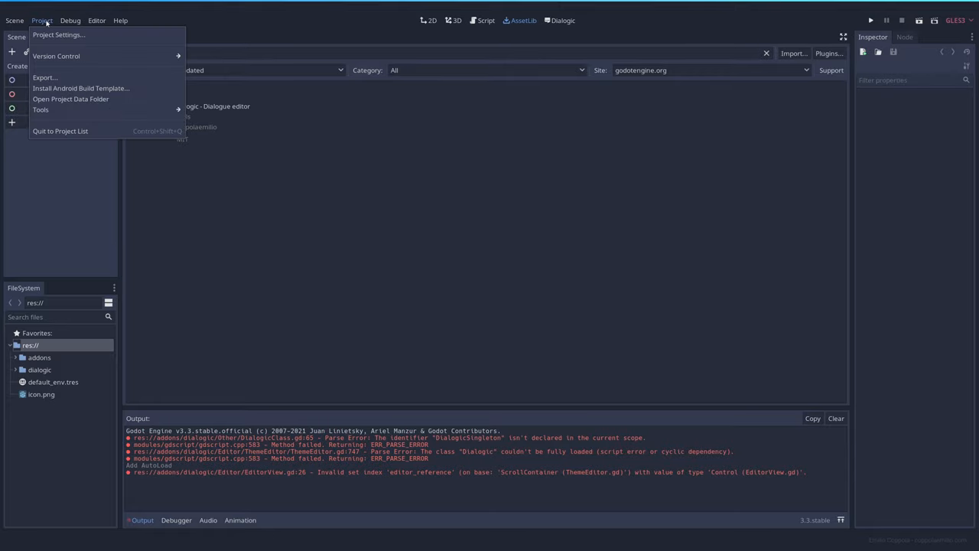
left_click(59, 131)
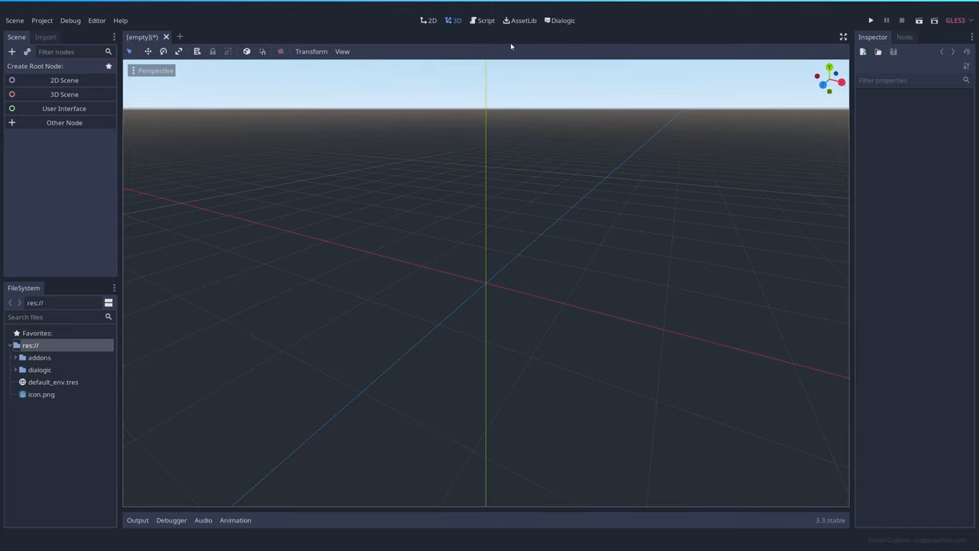
Step: Create a 2D scene root with a KinematicBody2D child renamed Player
left_click(55, 82)
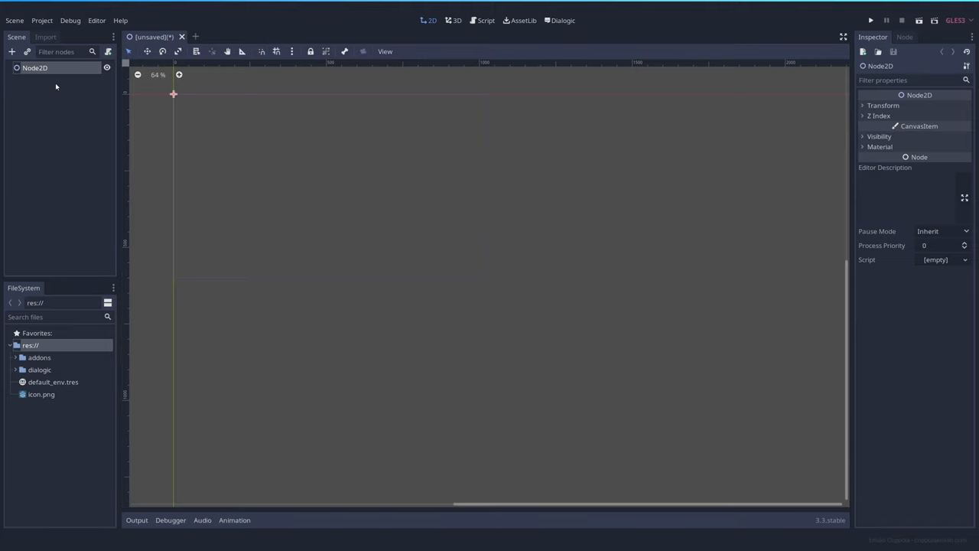
scroll(317, 220, "up", 2)
right_click(35, 67)
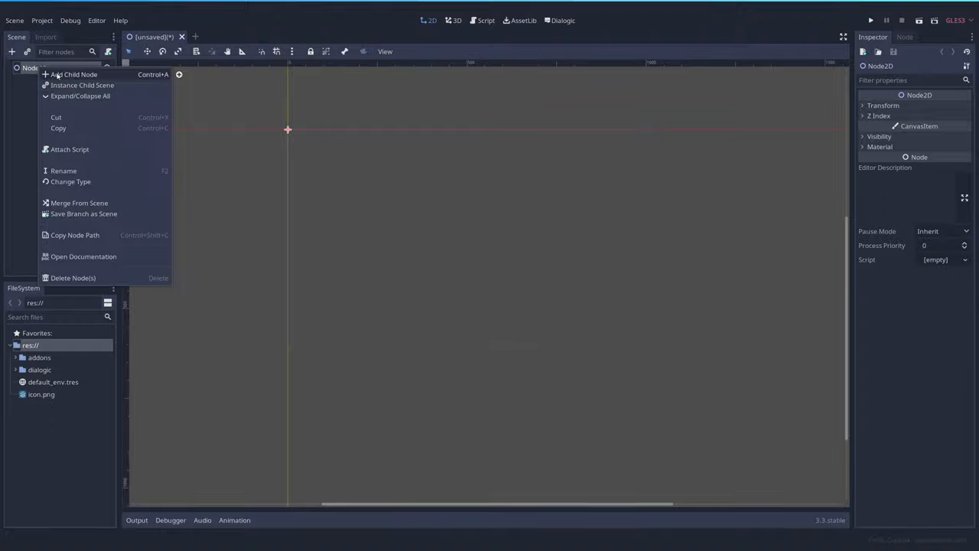
left_click(65, 72)
type("kin")
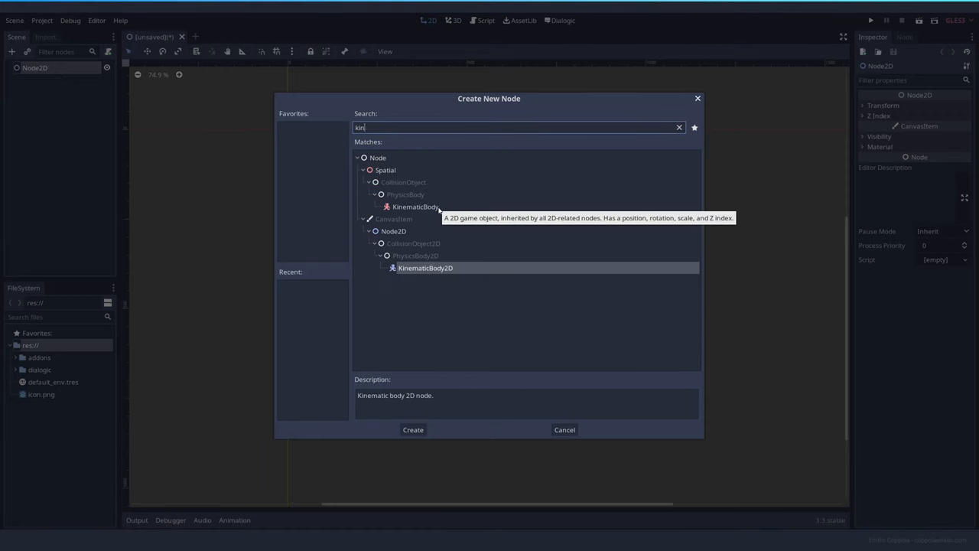
type("e")
double_click(440, 270)
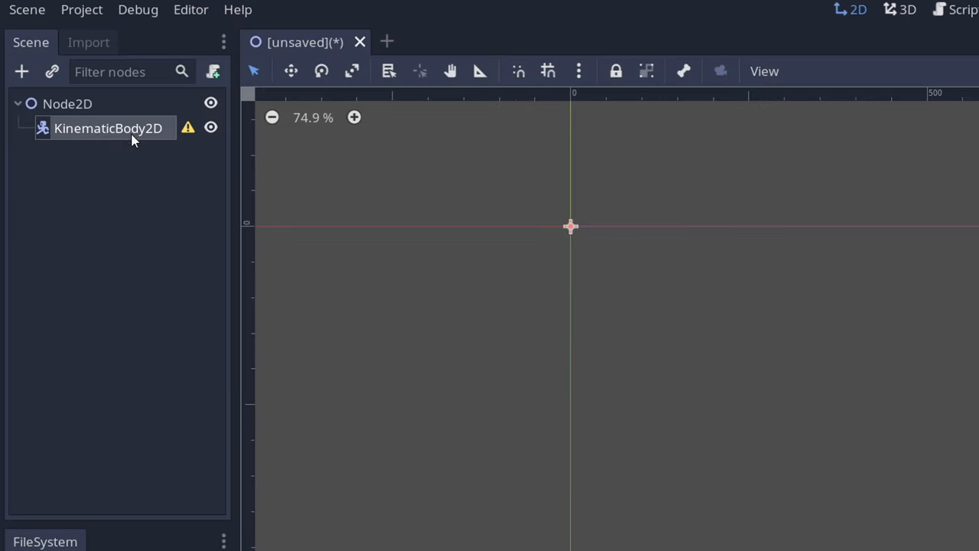
double_click(67, 81)
type("Player")
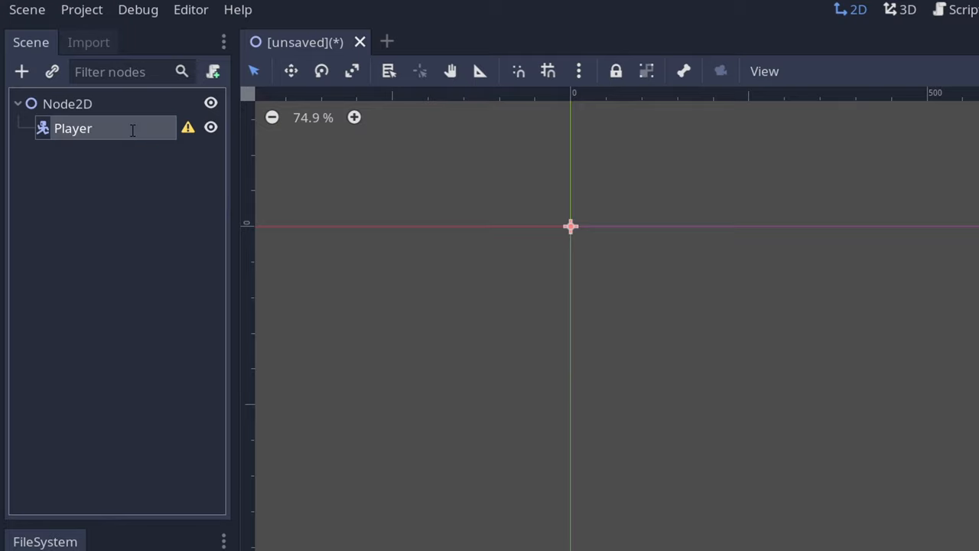
key("Return")
scroll(505, 222, "up", 1)
scroll(565, 214, "up", 2)
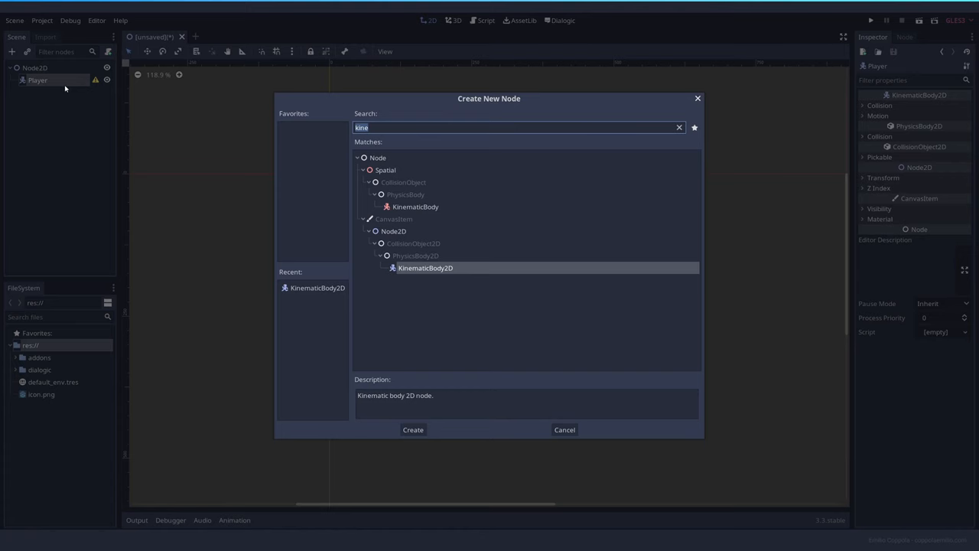
type("sprite")
Step: Add a Sprite under Player using icon.png as its texture
key("Return")
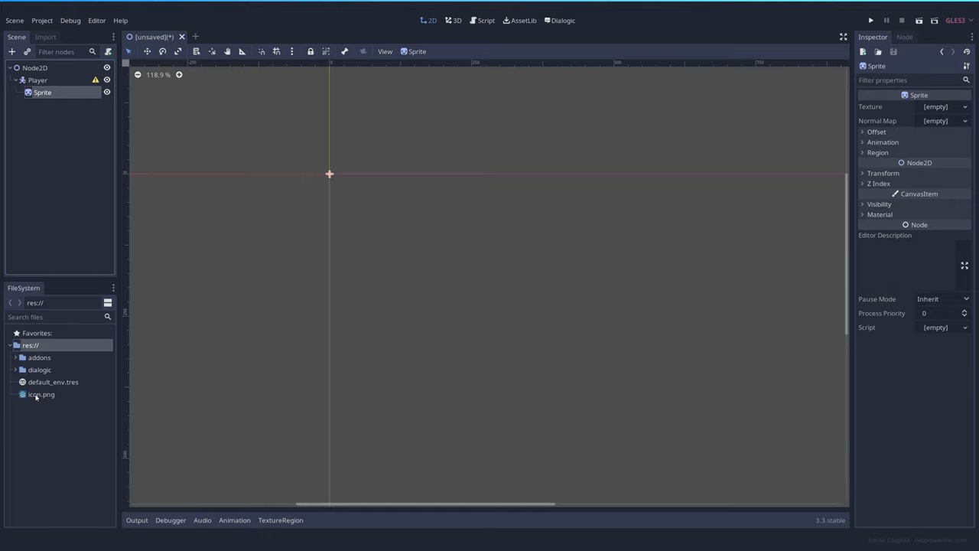
left_click_drag(36, 396, 935, 115)
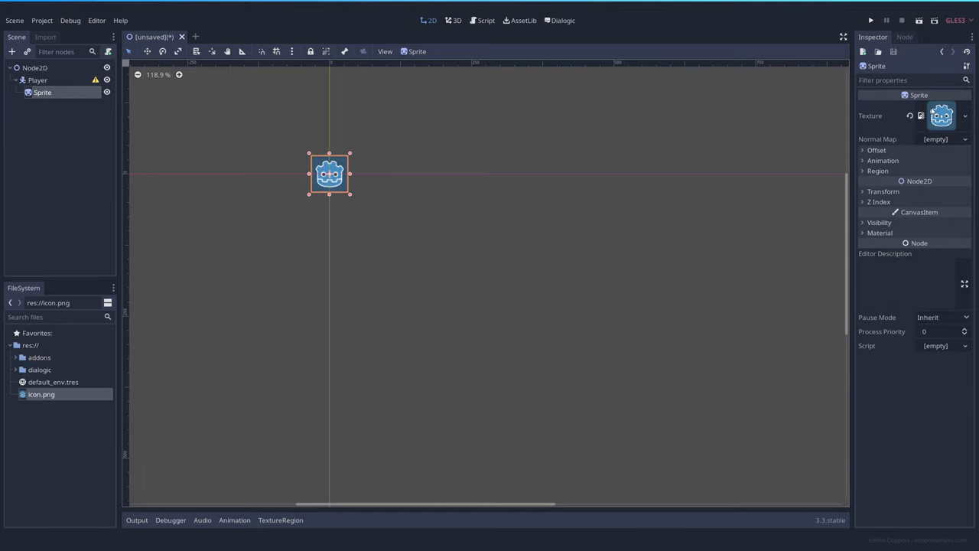
Step: Add a CollisionShape2D under Player with a RectangleShape2D enlarged to cover the icon
right_click(44, 80)
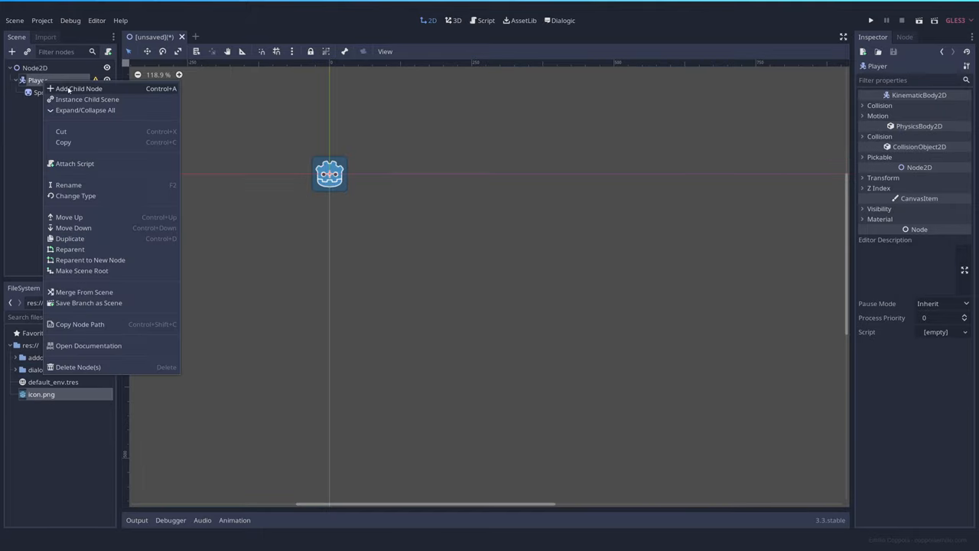
left_click(70, 90)
type("co")
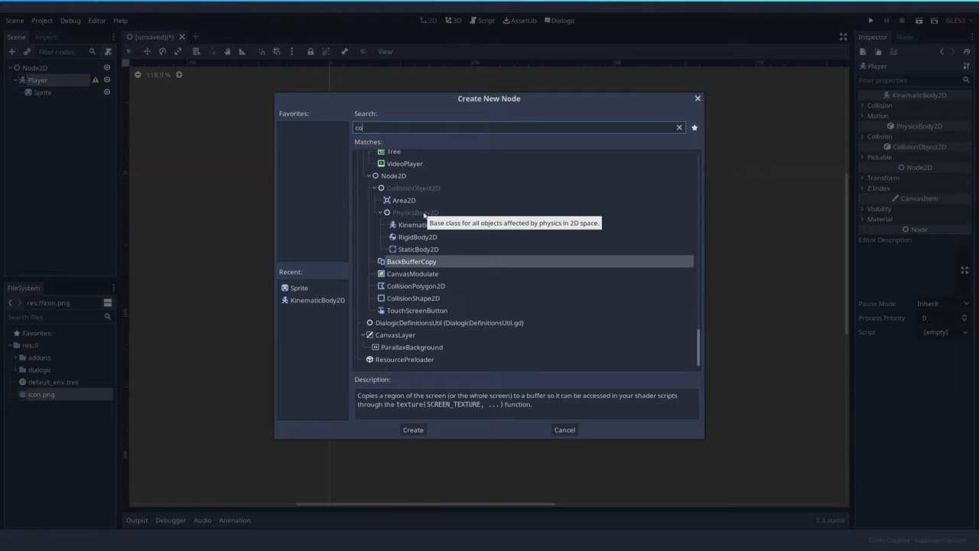
type("llisionsh")
key("Return")
left_click(937, 106)
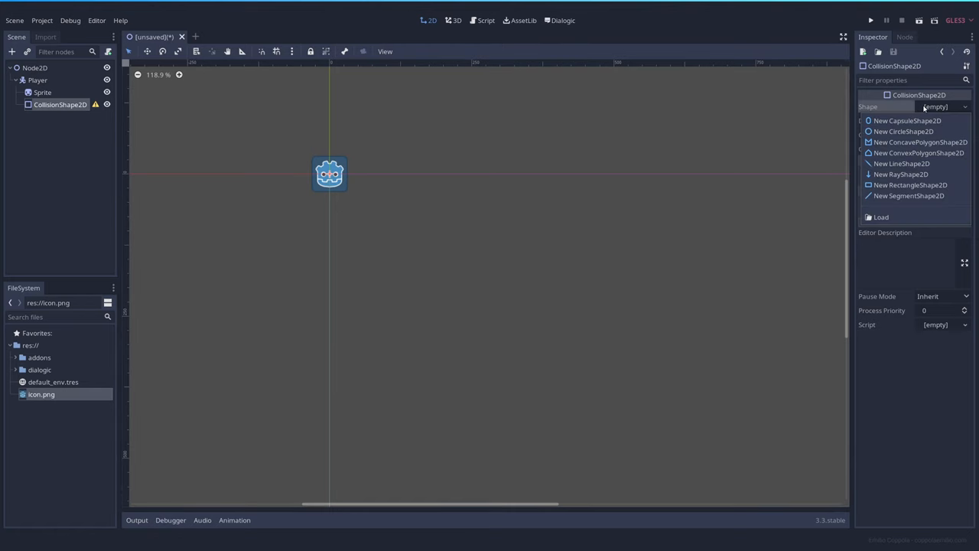
left_click(899, 184)
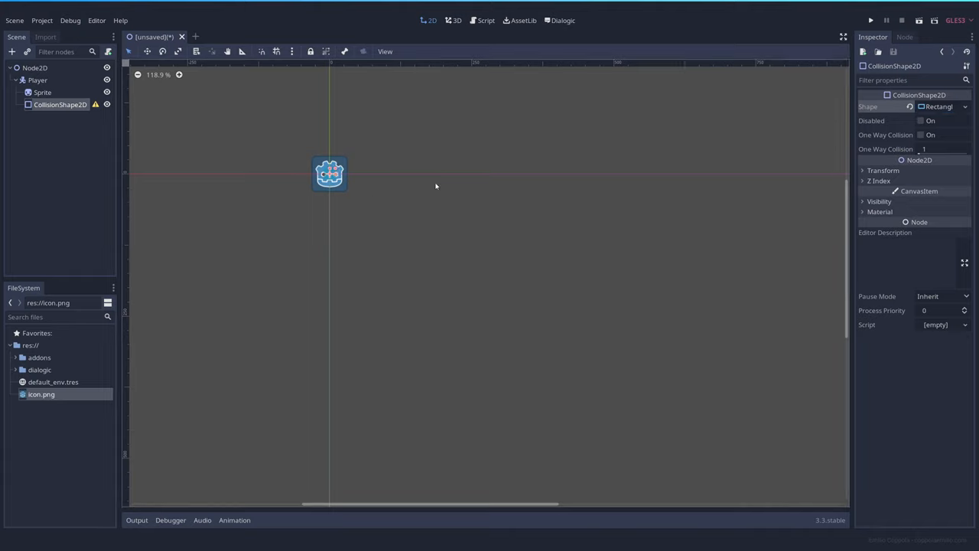
scroll(340, 165, "up", 1)
scroll(340, 163, "up", 3)
scroll(355, 177, "up", 3)
left_click_drag(355, 178, 414, 124)
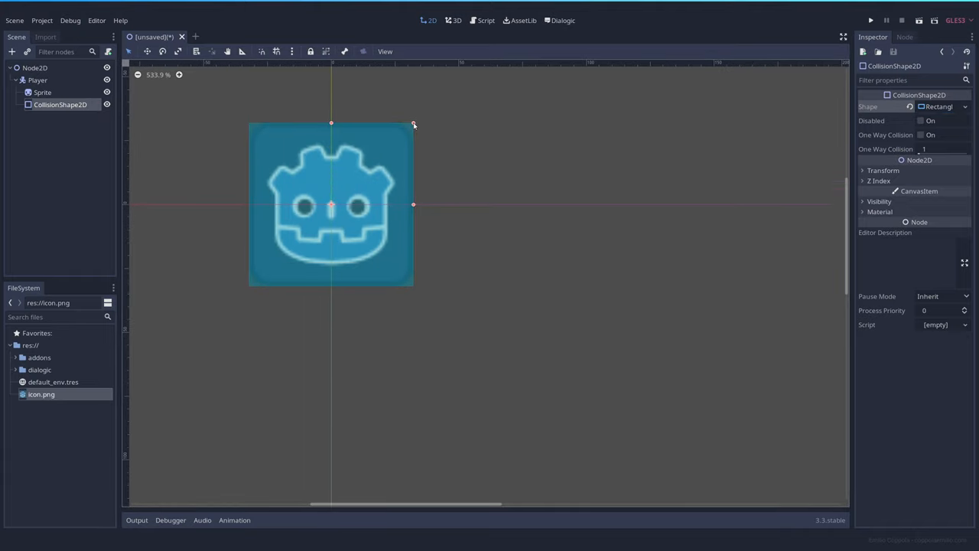
scroll(495, 241, "down", 5)
scroll(494, 252, "down", 5)
Step: Move the Player down and right into the scene
middle_click_drag(503, 267, 303, 193)
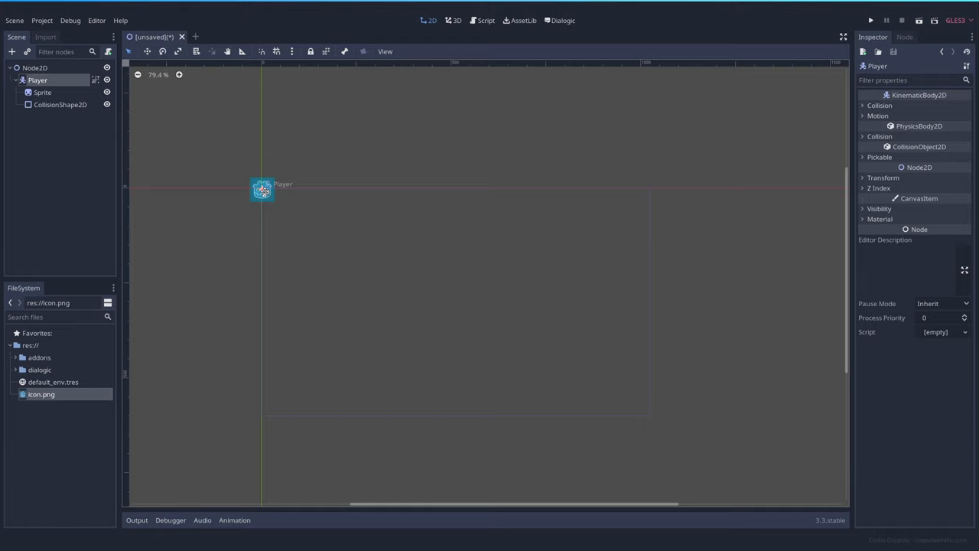
mouse_move(262, 189)
left_mouse_down()
mouse_move(366, 285)
mouse_move(367, 311)
left_mouse_up()
left_click(186, 153)
left_click(48, 81)
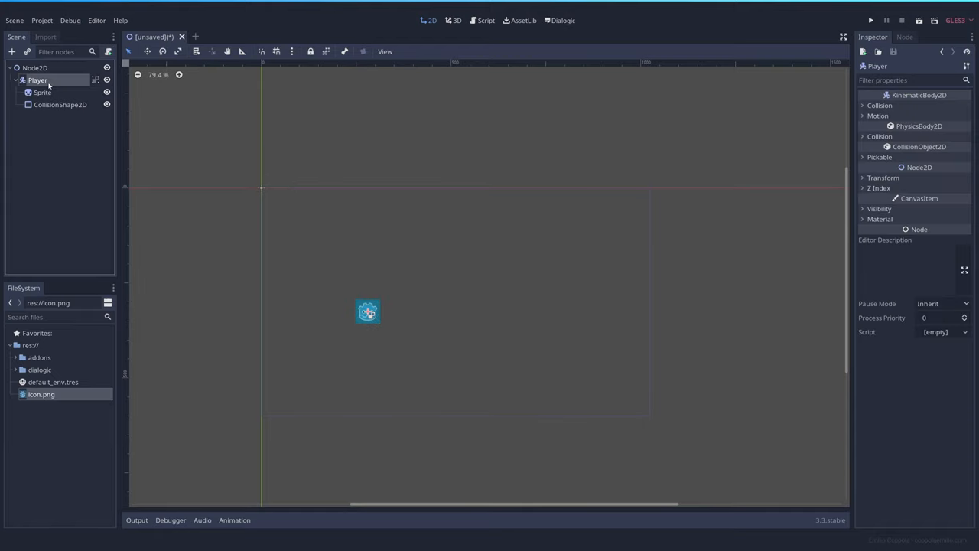
Step: Attach a new Player.gd script to the Player node
right_click(48, 84)
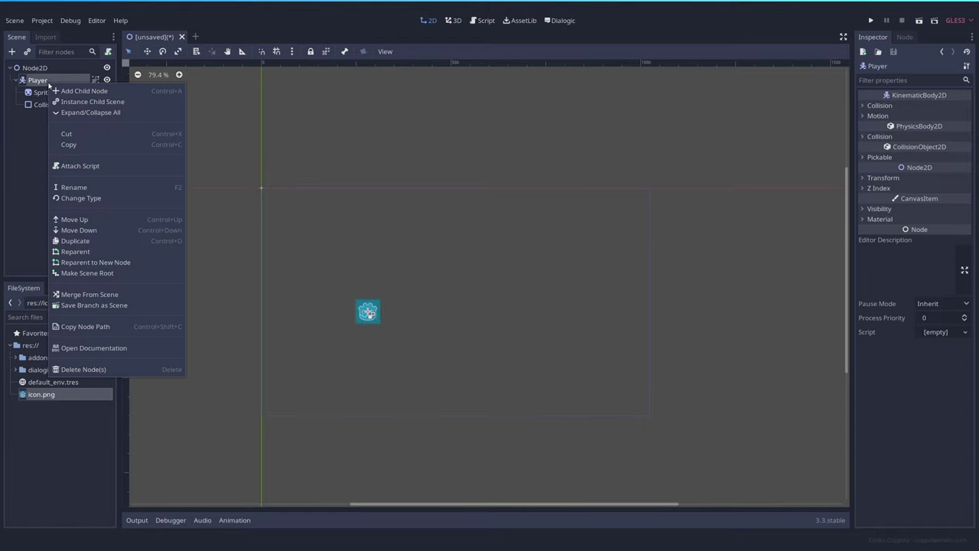
left_click(68, 165)
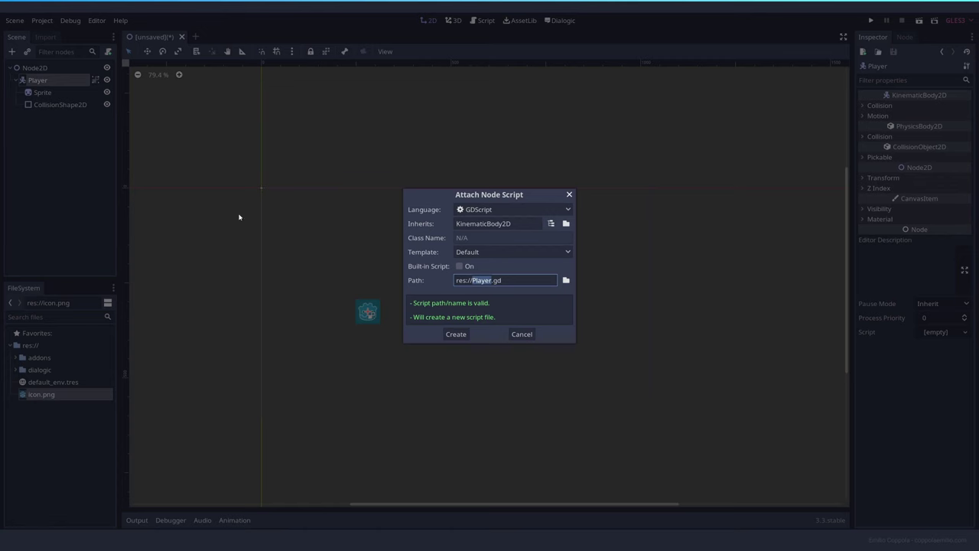
left_click(456, 334)
scroll(943, 244, "down", 3)
scroll(948, 246, "down", 5)
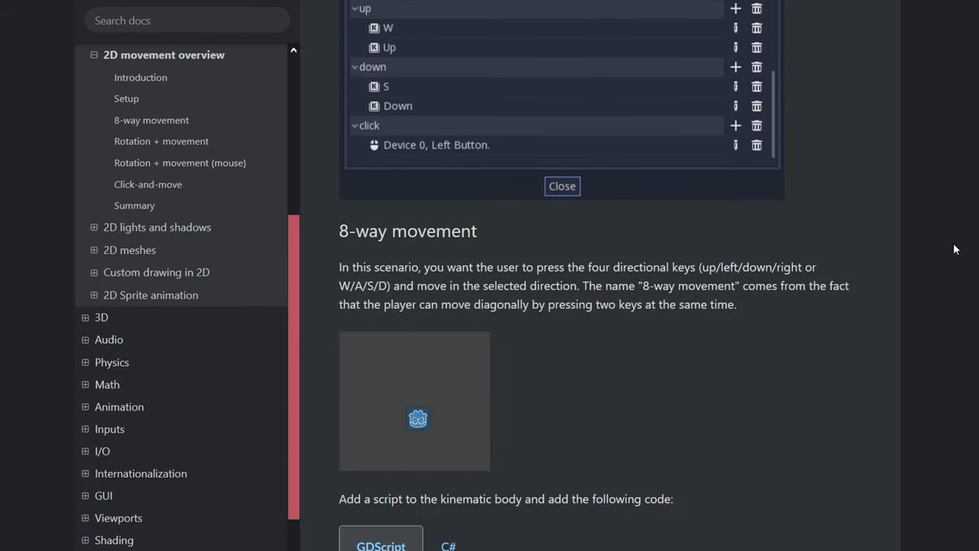
scroll(953, 249, "down", 5)
left_click_drag(618, 514, 406, 195)
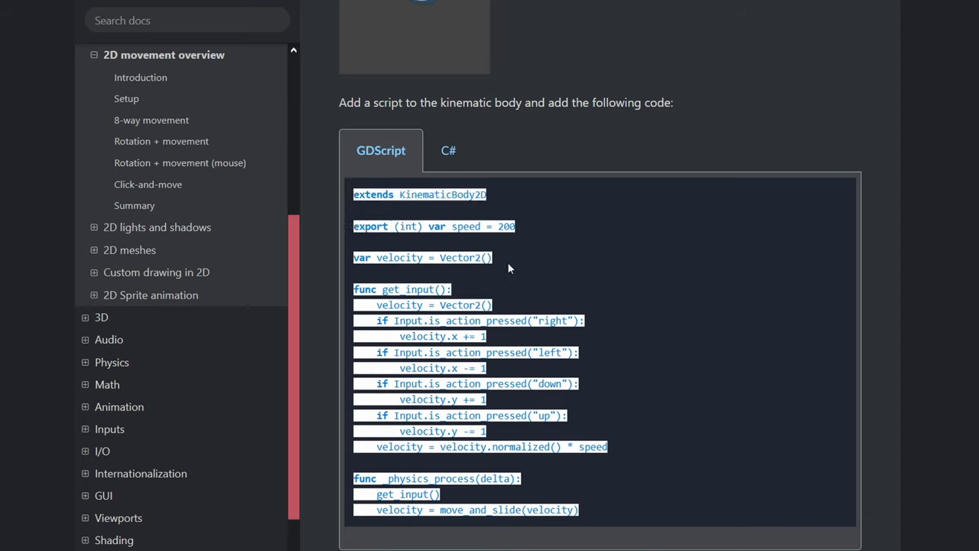
Step: Paste the docs' 8-way movement code and rename actions to ui_right, ui_left, ui_down, ui_up
key("ctrl+c")
key("alt+Tab")
key("ctrl+a")
key("ctrl+v")
left_click(419, 155)
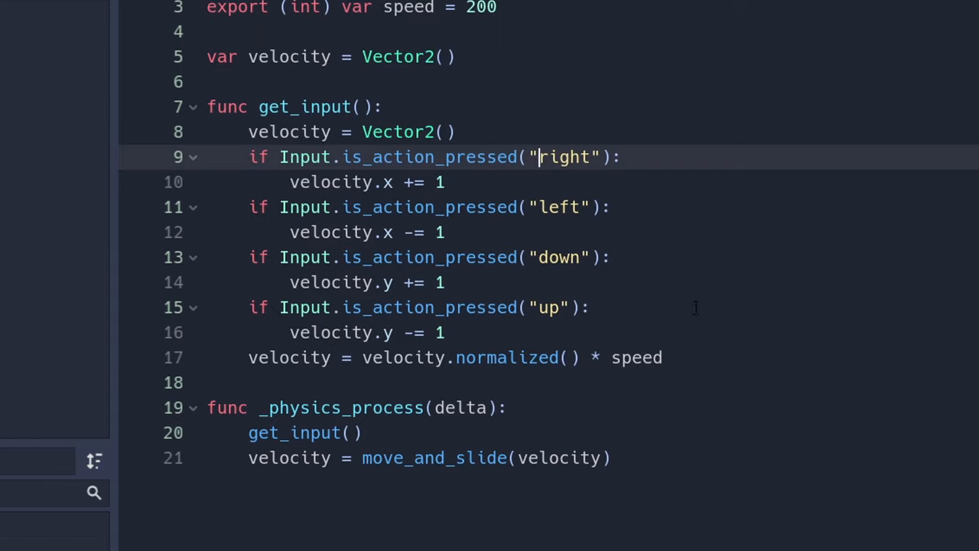
type("ui_")
key("Tab")
type("i_u")
left_click(542, 157)
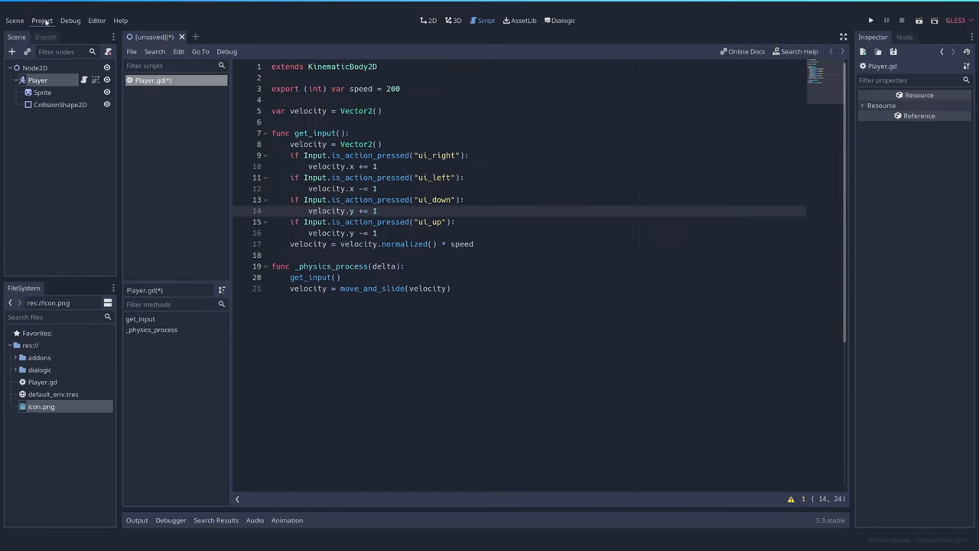
Step: Bring up the Input Map in Project Settings
left_click(45, 21)
left_click(65, 36)
left_click(337, 115)
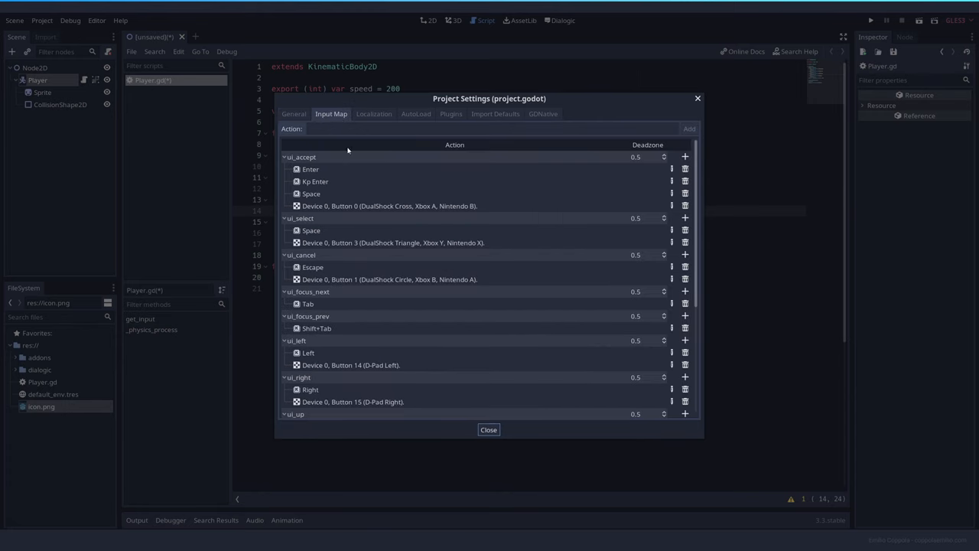
Step: Collapse the ui_accept action while reviewing the built-in input actions
left_click(285, 158)
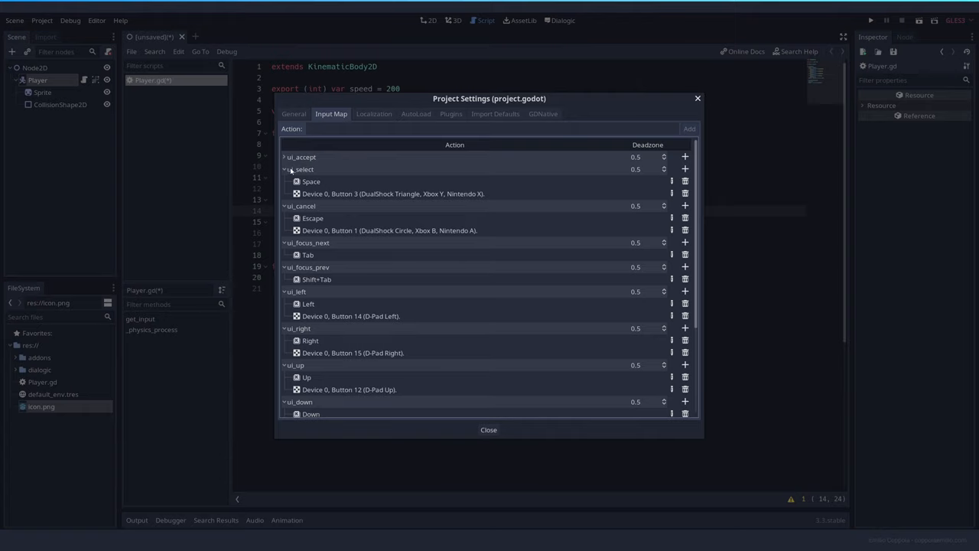
scroll(413, 197, "down", 3)
scroll(347, 198, "down", 2)
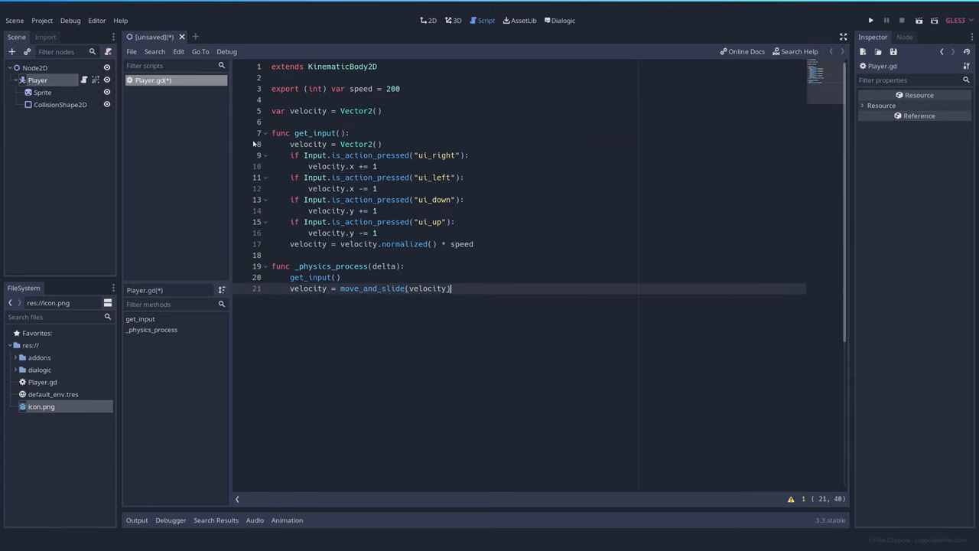
Step: Save the scene as Main.tscn and select it as the project's main scene
key("ctrl+s")
type("Main")
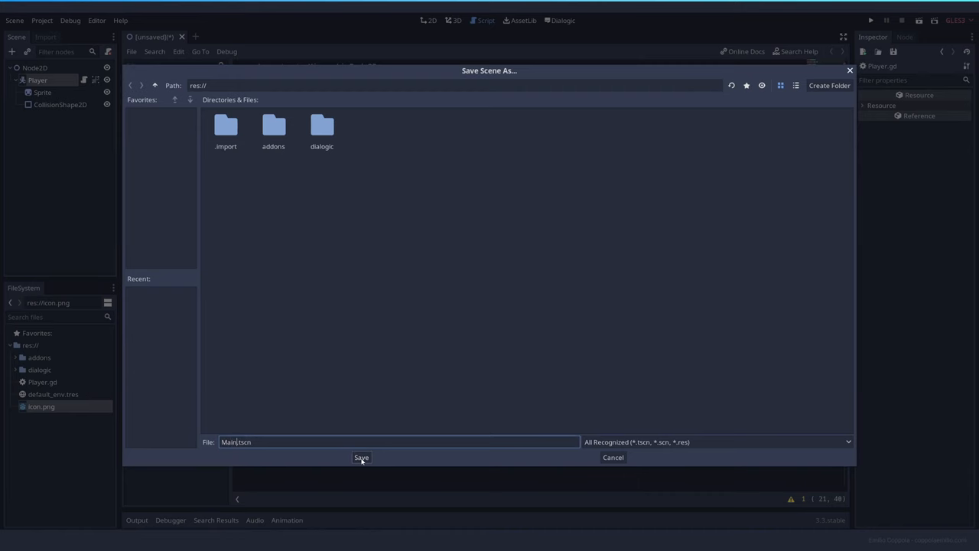
left_click(361, 457)
left_click(871, 20)
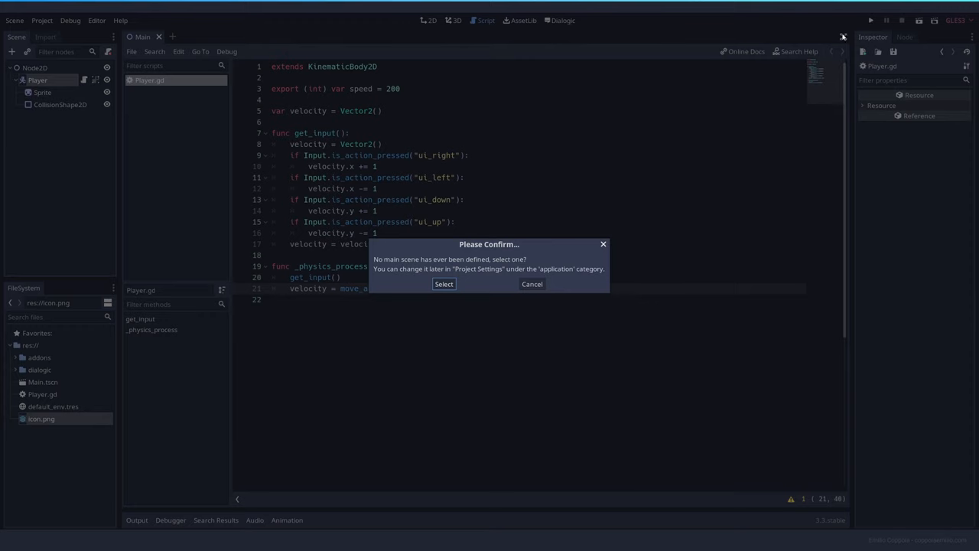
left_click(443, 284)
key("Return")
Step: Test-run the game moving the player with the arrow keys, then stop it
key("Right")
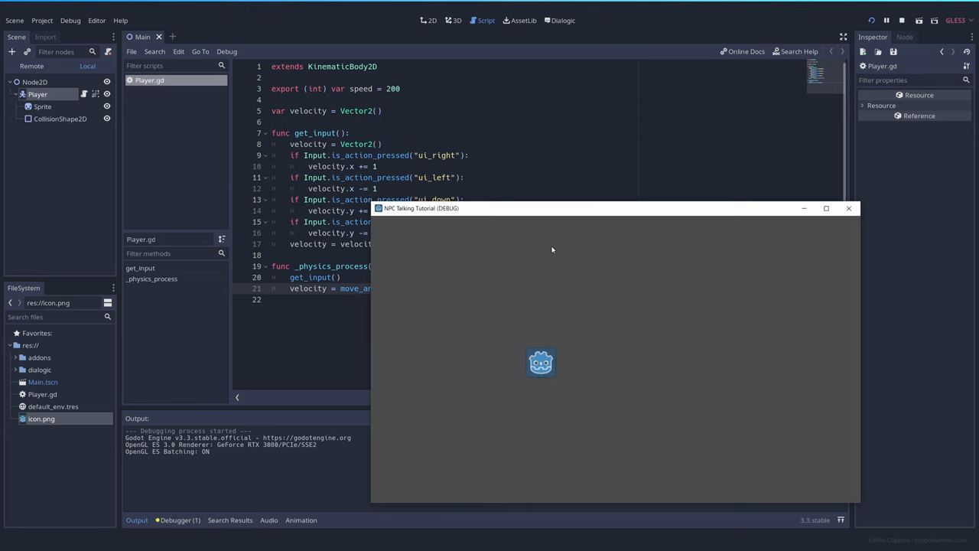
key("Up")
key("Left")
key("Right")
key("Down")
left_click(848, 208)
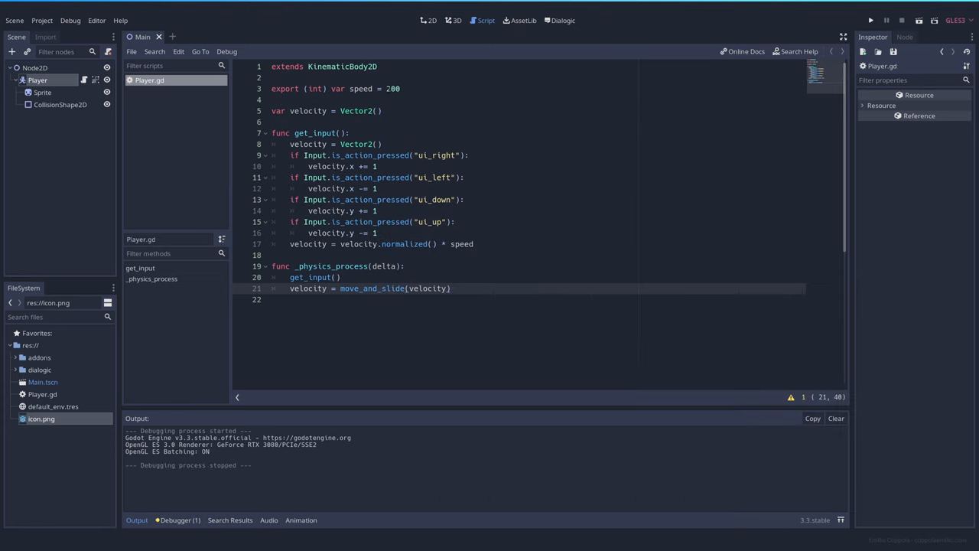
Step: Raise the Player speed to 600 and re-test movement with the arrow keys
left_click(386, 89)
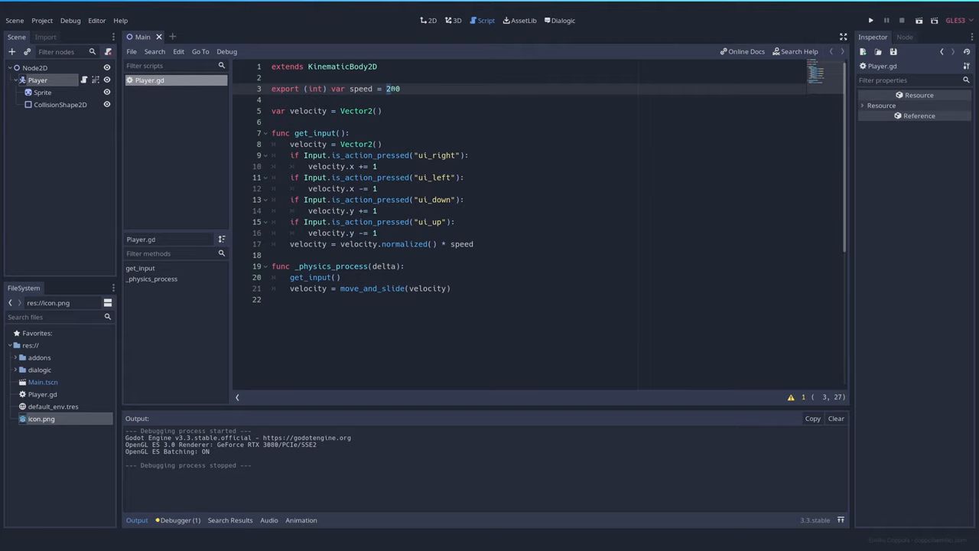
type("6")
left_click(871, 20)
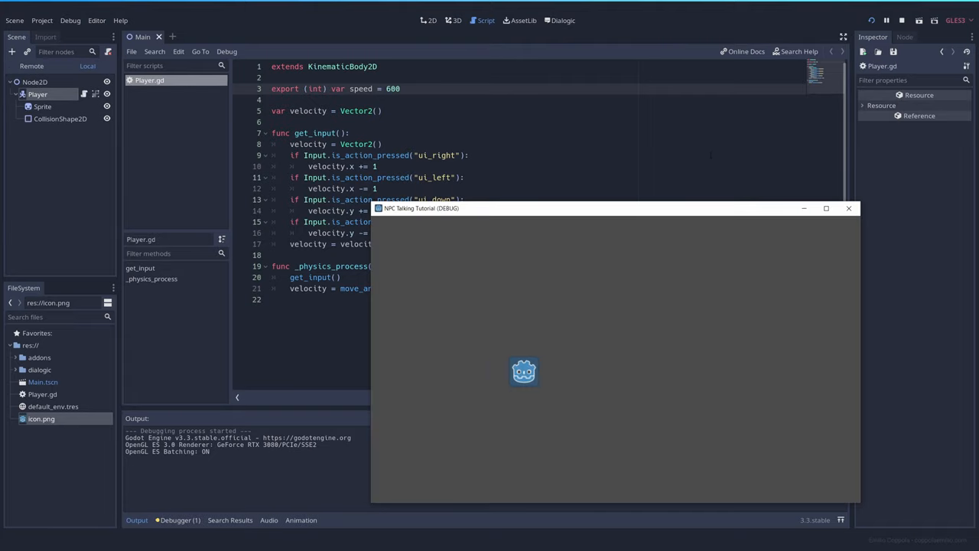
key("Right")
key("Up")
key("Left")
key("Down")
left_click(848, 208)
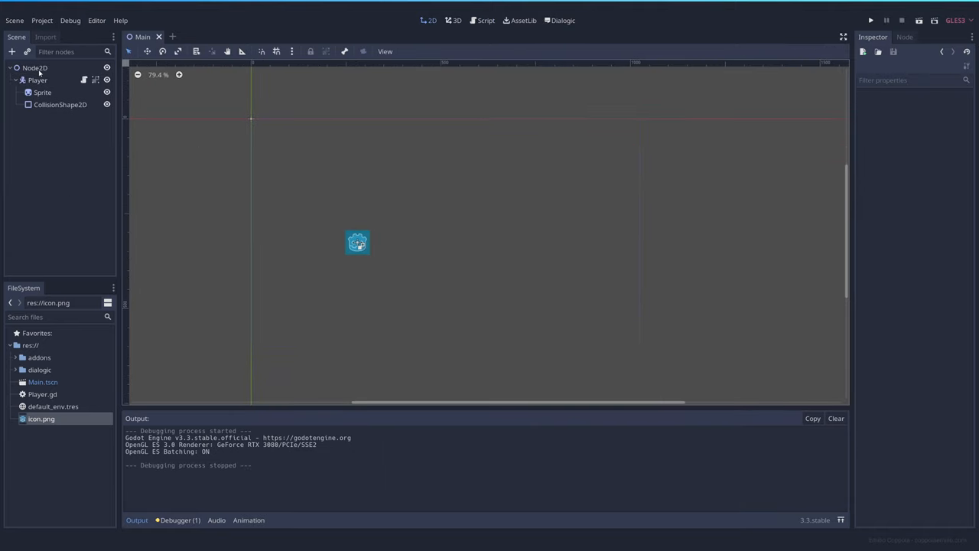
Step: Add an Area2D under Node2D and rename it NPC
right_click(40, 69)
left_click(74, 79)
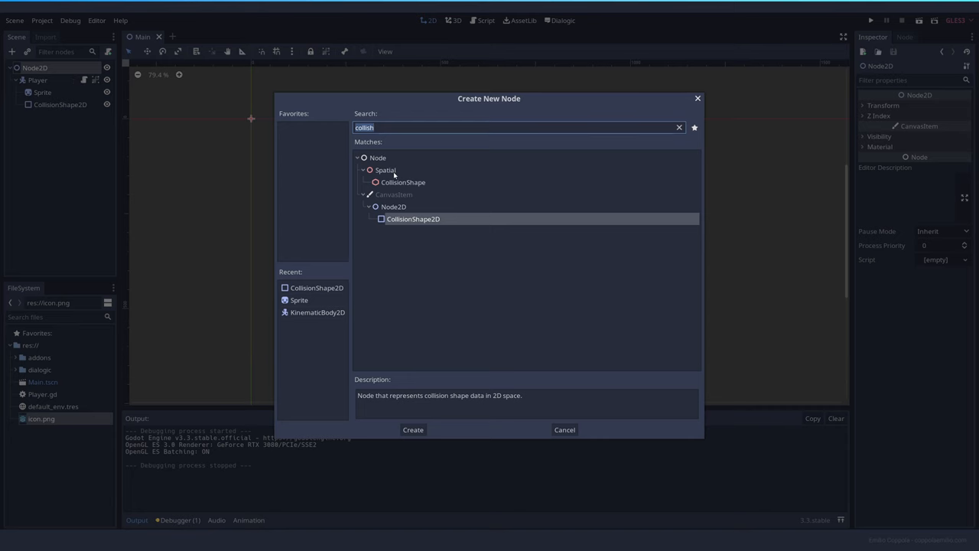
type("area")
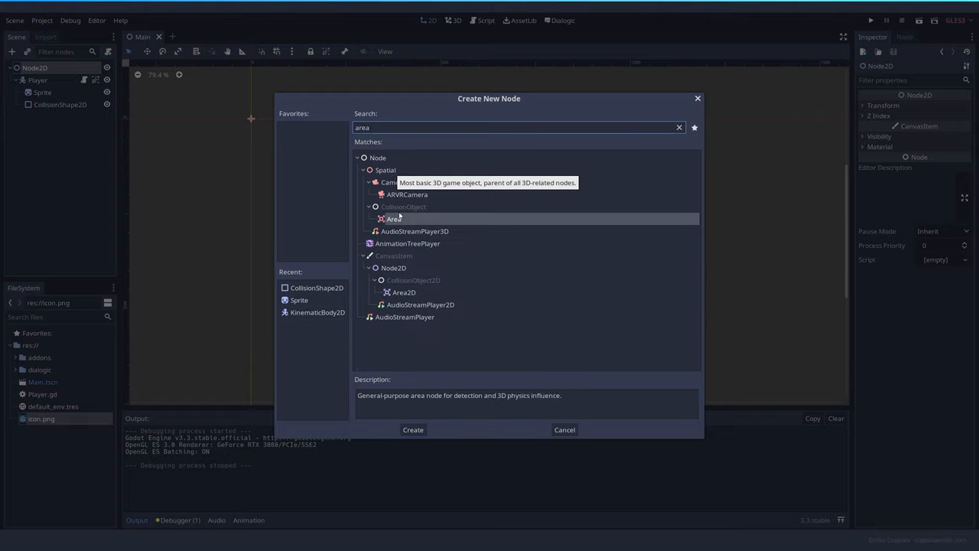
left_click(407, 295)
double_click(429, 297)
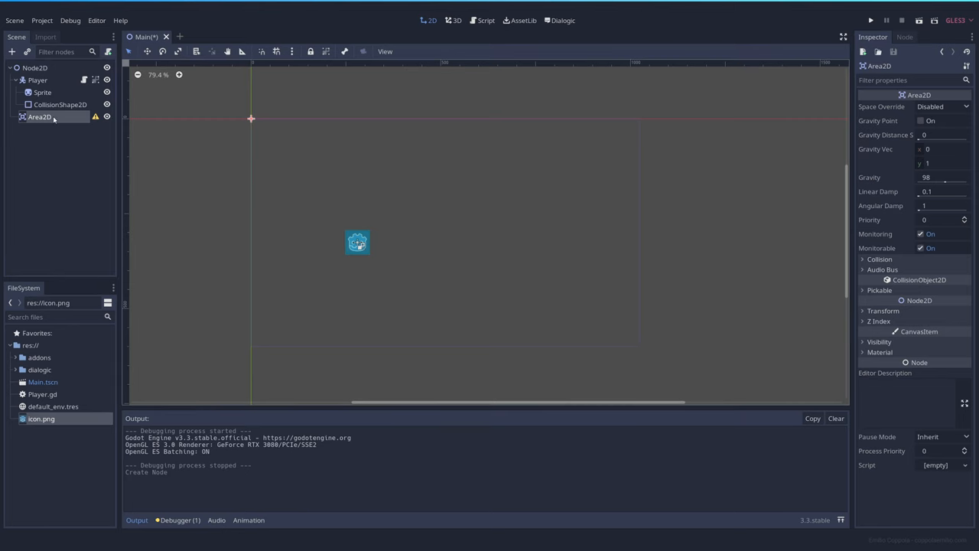
double_click(54, 118)
type("NPC")
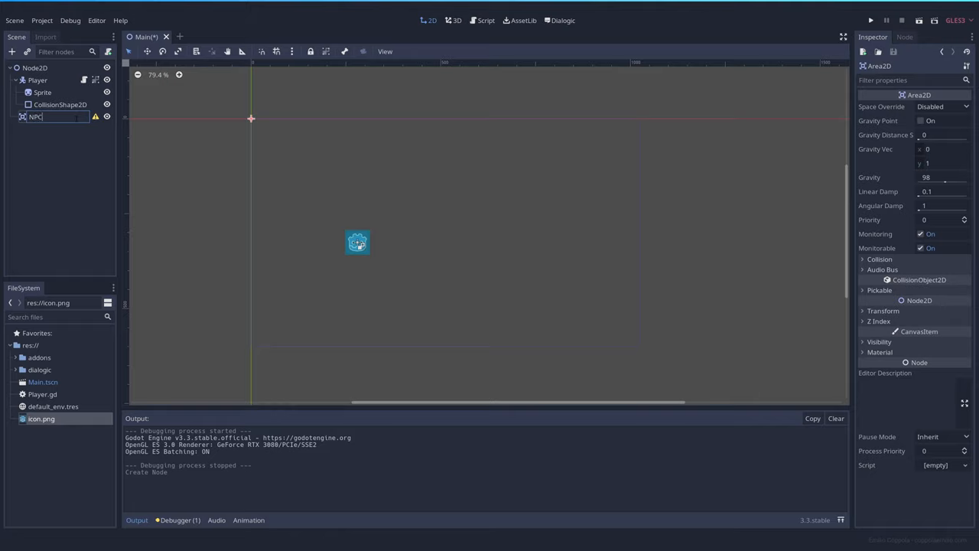
key("Return")
Step: Add a Sprite under NPC with icon.png as its texture
right_click(63, 121)
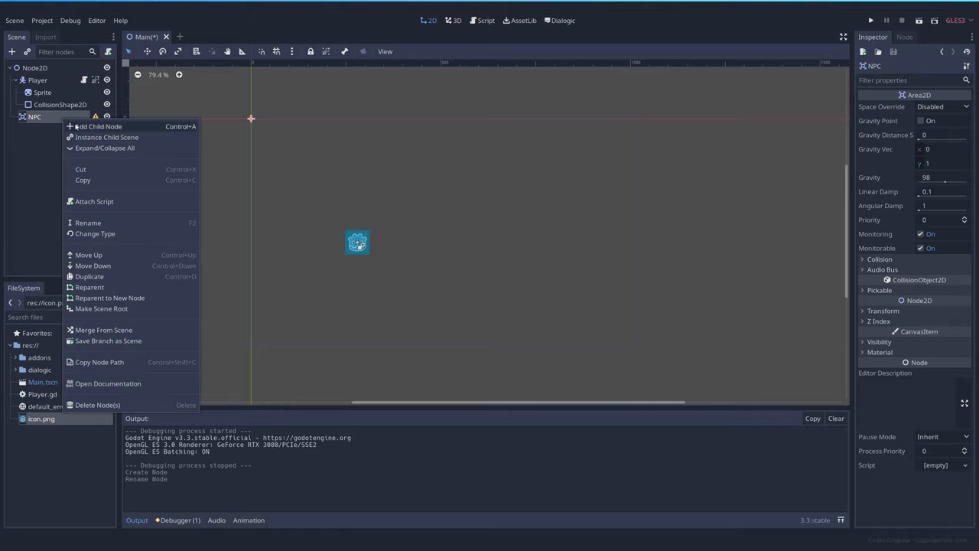
left_click(71, 127)
double_click(299, 311)
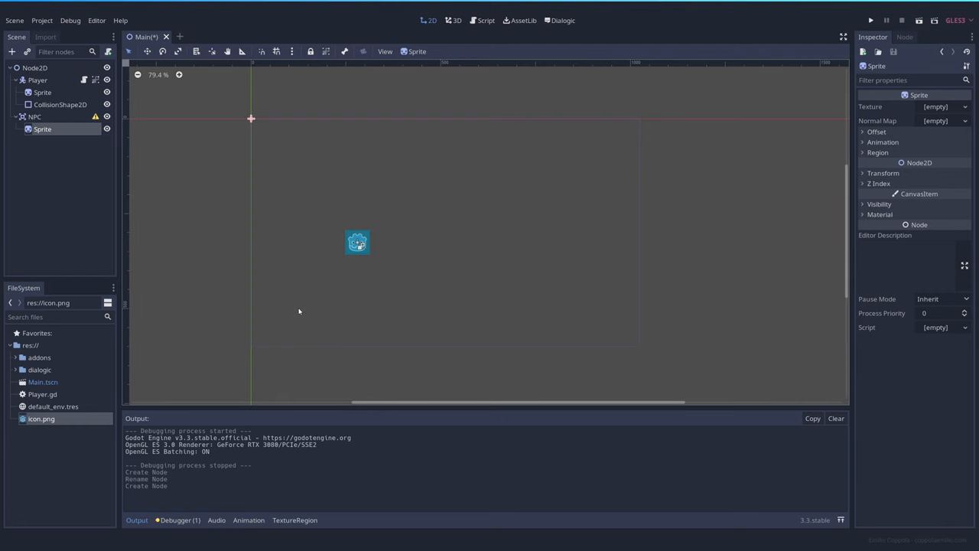
middle_click_drag(245, 176, 323, 205)
scroll(289, 166, "up", 5)
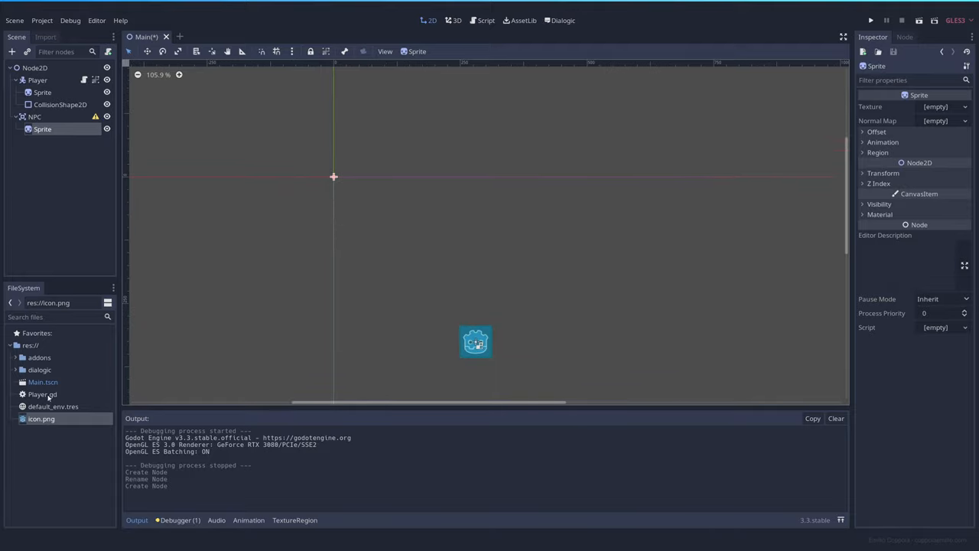
left_click_drag(38, 418, 931, 113)
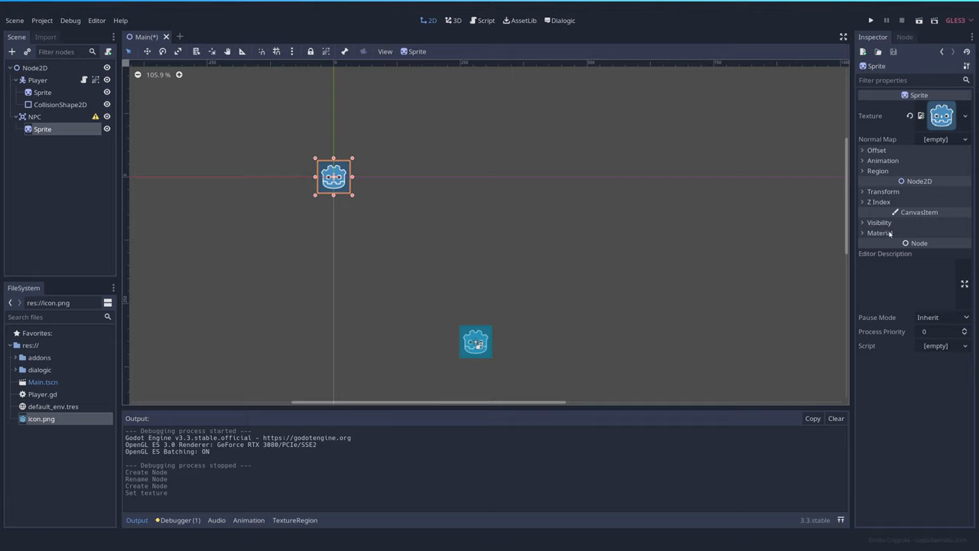
Step: Tint the NPC sprite red via its Modulate colour
left_click(880, 223)
left_click(943, 247)
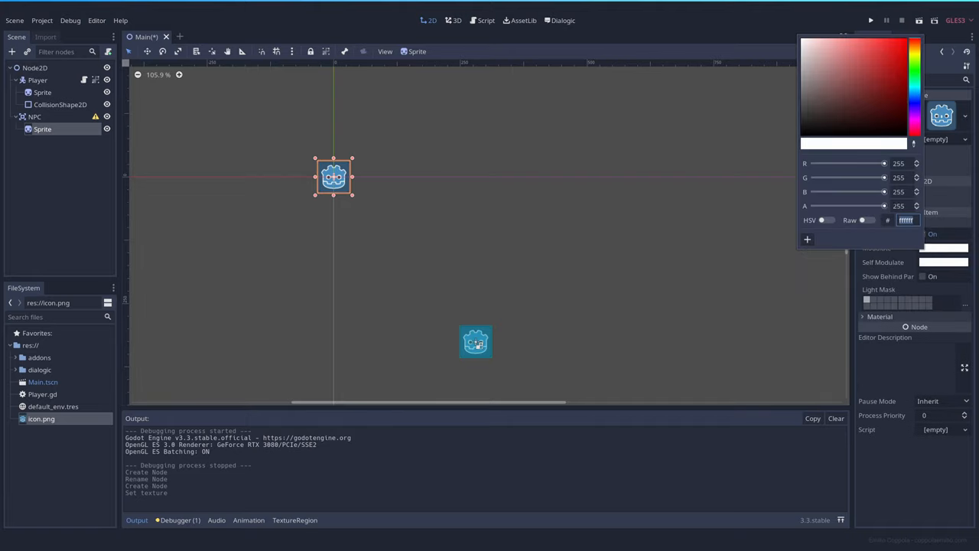
left_click_drag(891, 97, 885, 42)
left_click(604, 179)
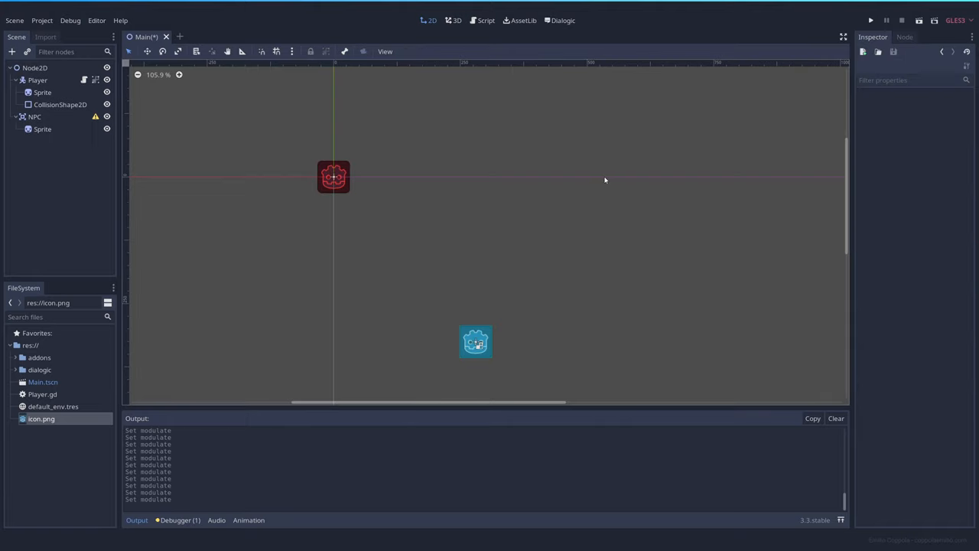
left_click(34, 116)
Step: Add a CollisionShape2D under NPC with a CircleShape2D
right_click(35, 116)
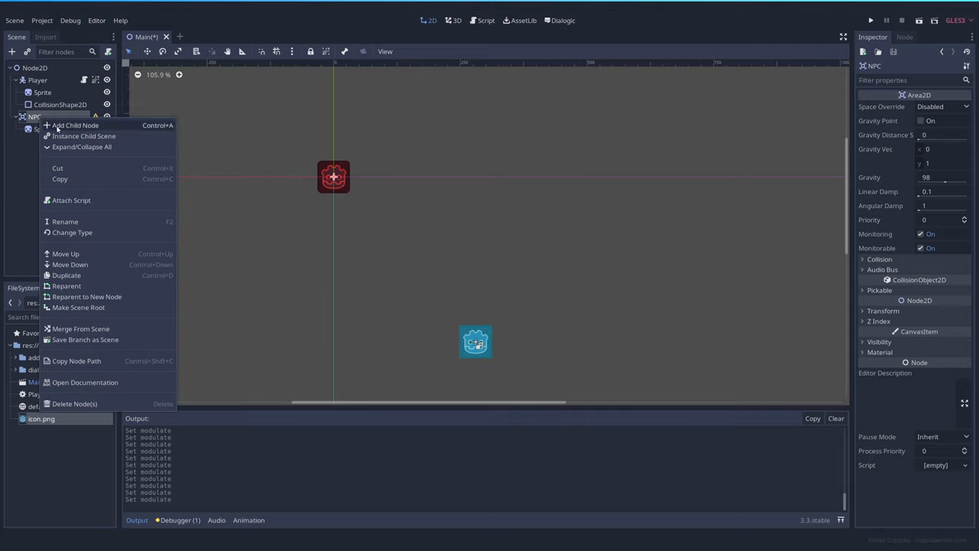
left_click(76, 126)
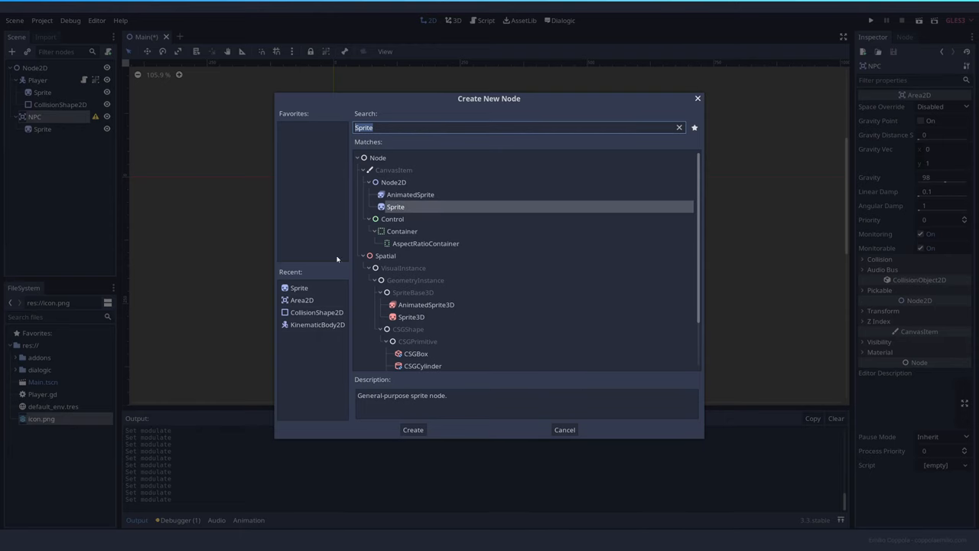
double_click(323, 314)
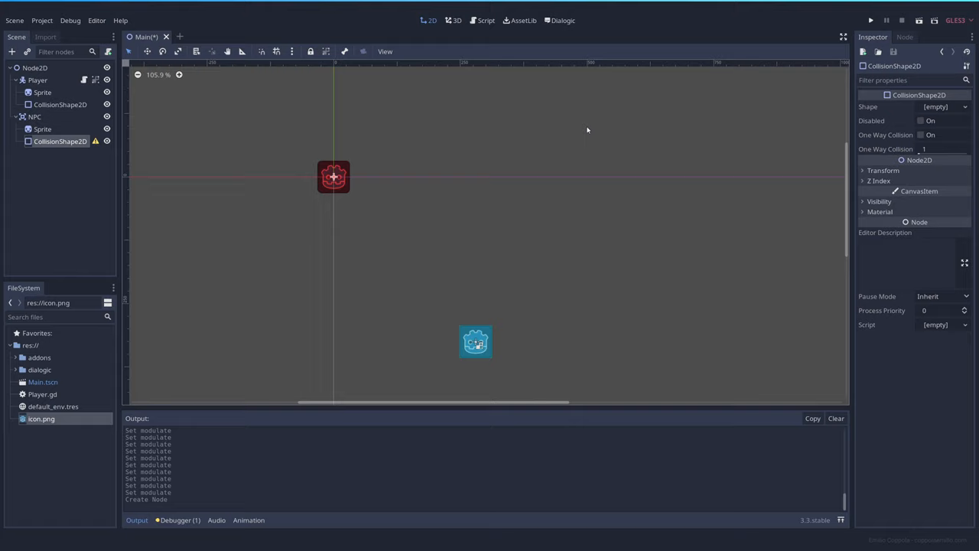
left_click(940, 107)
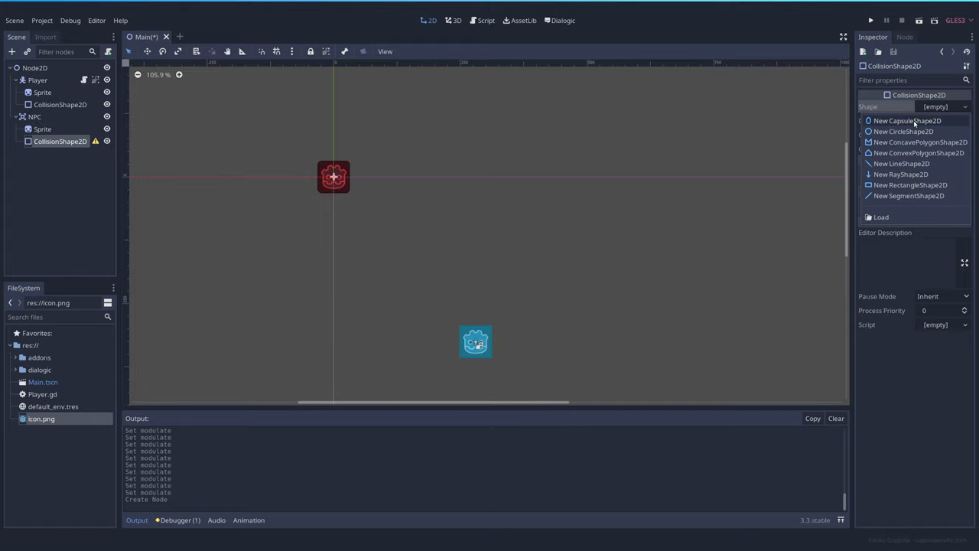
left_click(903, 131)
scroll(239, 187, "up", 1)
Step: Enlarge the circle's radius around the NPC sprite and reselect NPC
left_click_drag(361, 175, 398, 174)
scroll(428, 195, "down", 2)
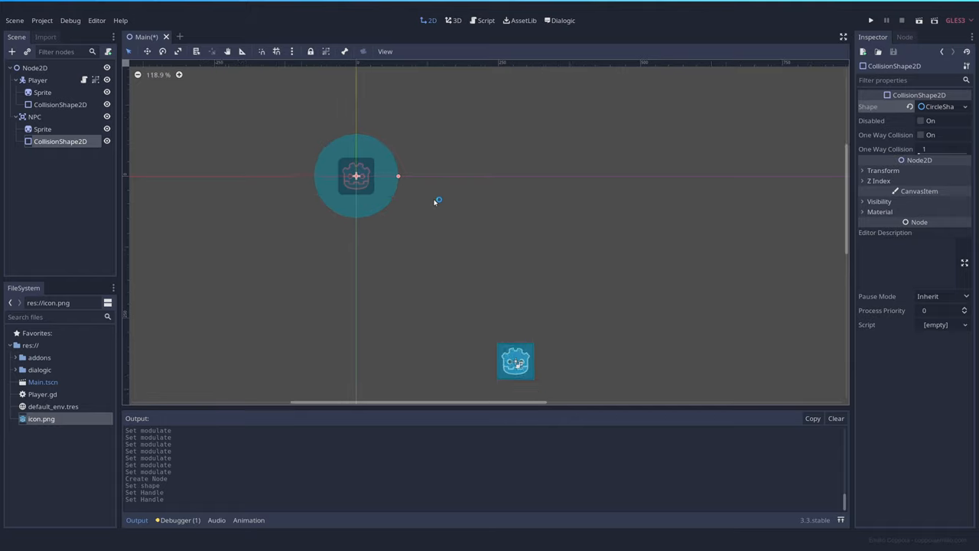
left_click(442, 203)
middle_click_drag(442, 203, 416, 191)
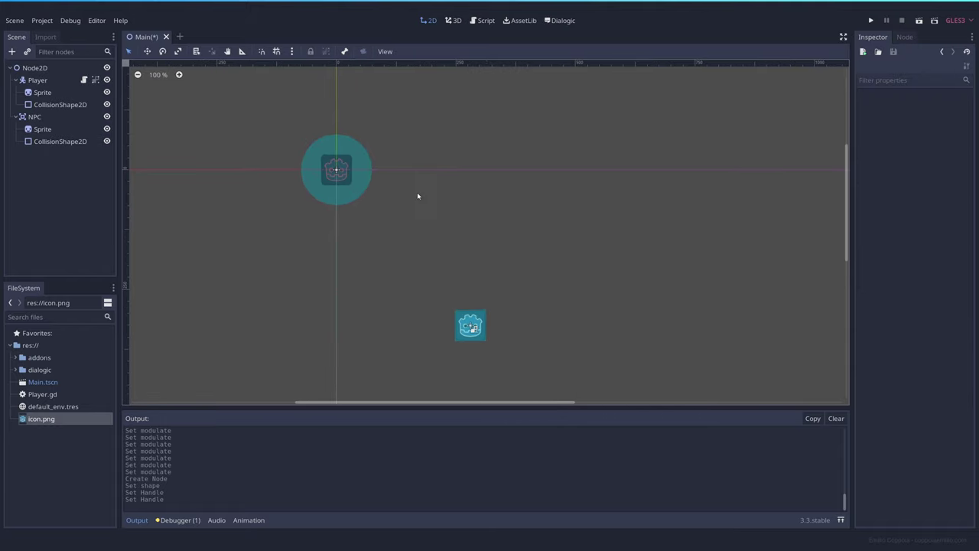
left_click(81, 117)
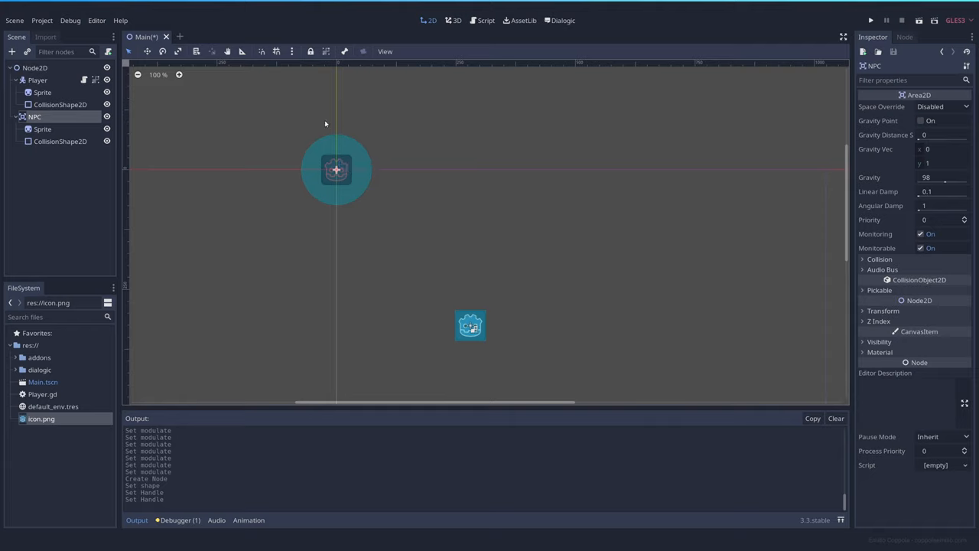
Step: Add a Sprite2 under NPC textured with question_mark.png
right_click(60, 119)
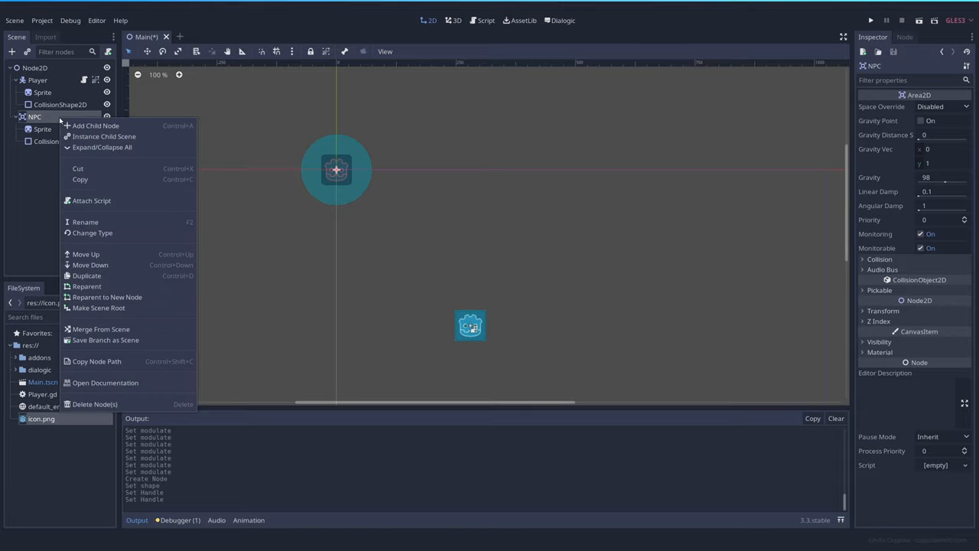
left_click(77, 125)
left_click(306, 300)
double_click(310, 302)
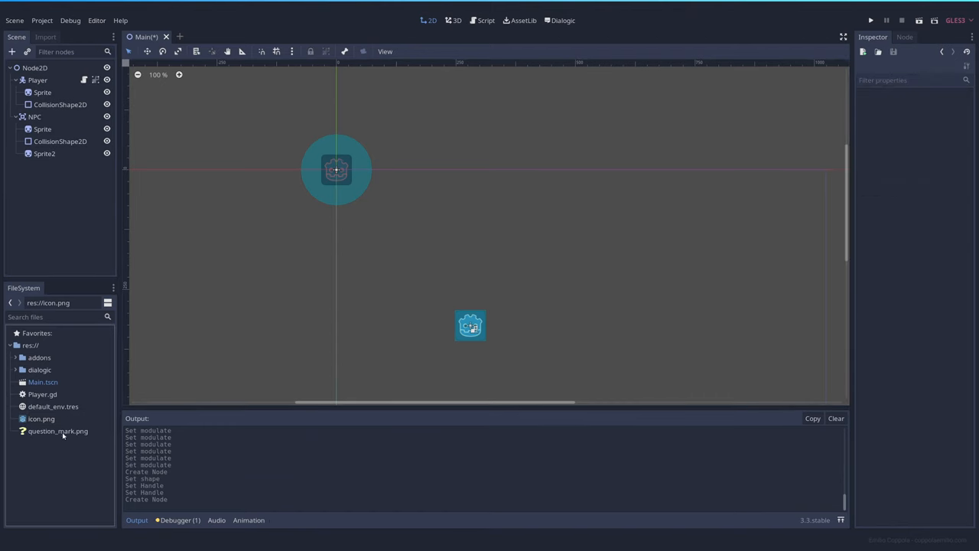
left_click(55, 433)
left_click(47, 154)
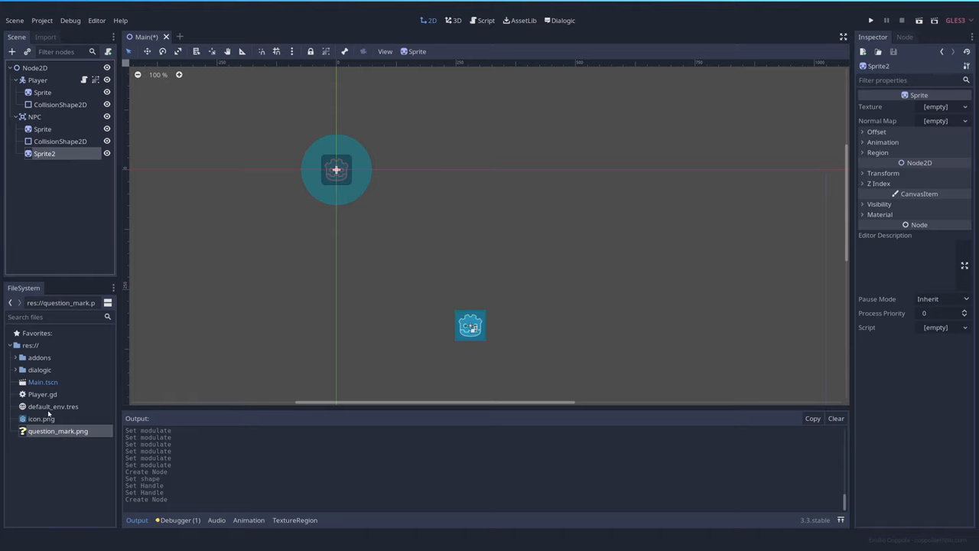
left_click_drag(58, 430, 941, 115)
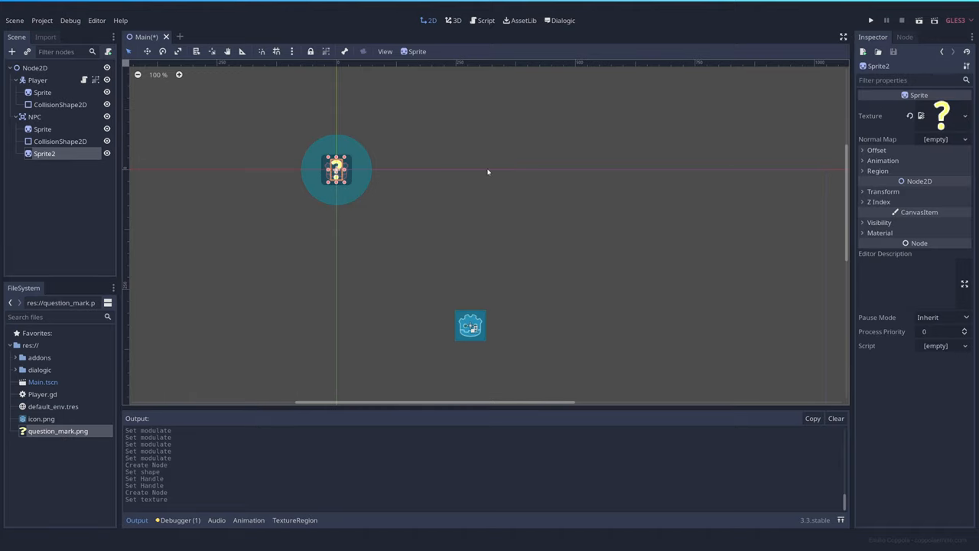
Step: Move the question mark so it floats above the NPC
middle_click_drag(487, 172, 564, 264)
scroll(410, 262, "up", 4)
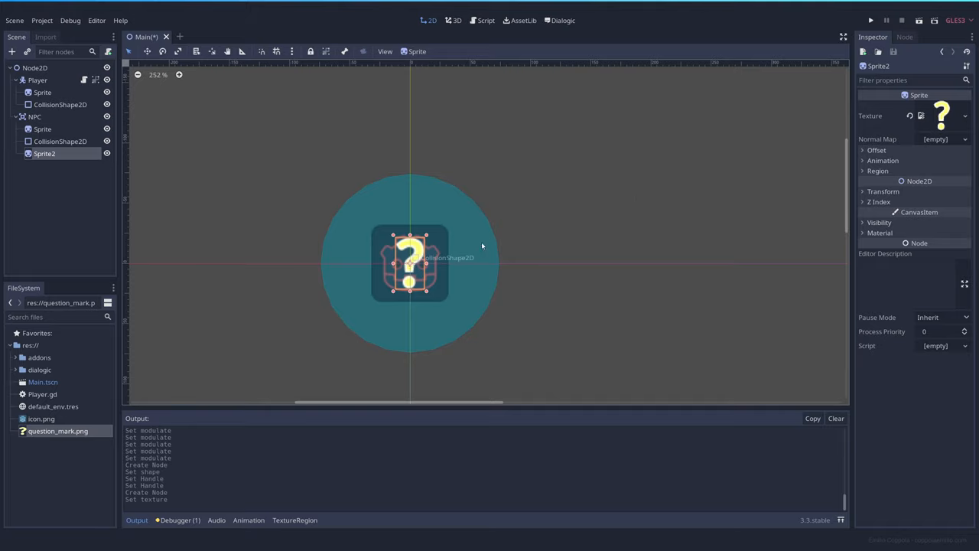
left_click_drag(412, 271, 410, 189)
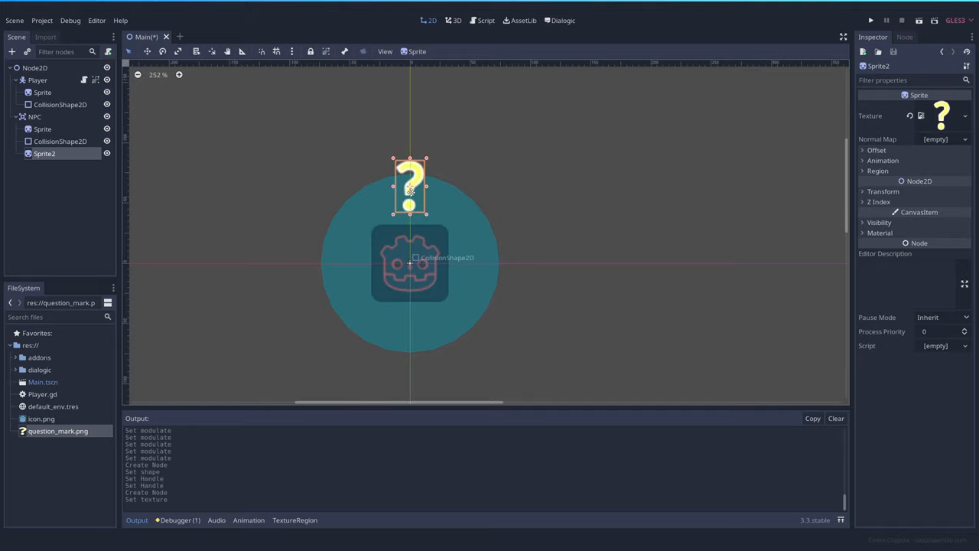
scroll(535, 192, "down", 4)
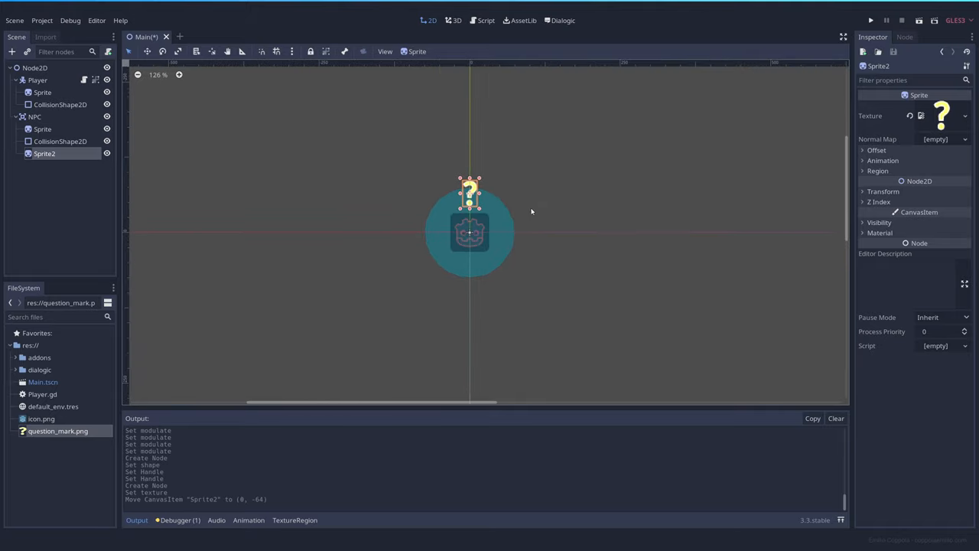
middle_click_drag(572, 225, 417, 195)
left_click(495, 225)
Step: Group NPC with its children and move it to the right of the player
left_click(64, 117)
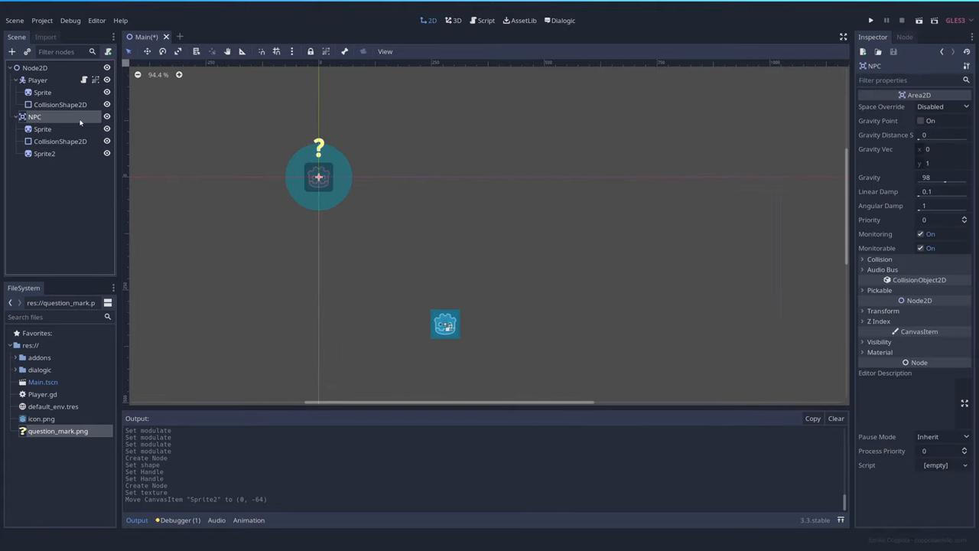
left_click(326, 52)
middle_click_drag(416, 164, 338, 141)
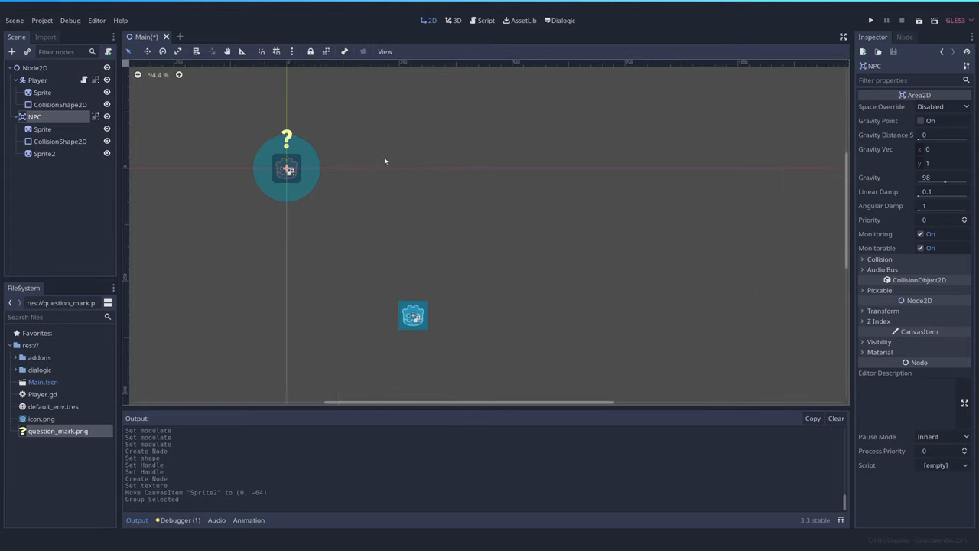
left_click(338, 142)
left_click_drag(248, 156, 515, 304)
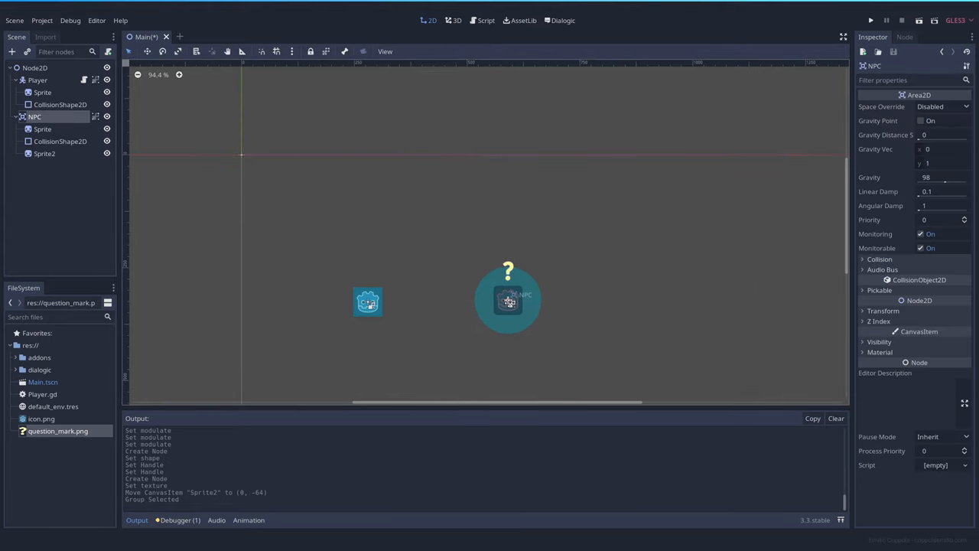
left_click(507, 207)
middle_click_drag(507, 208, 494, 186)
left_click(57, 114)
right_click(48, 117)
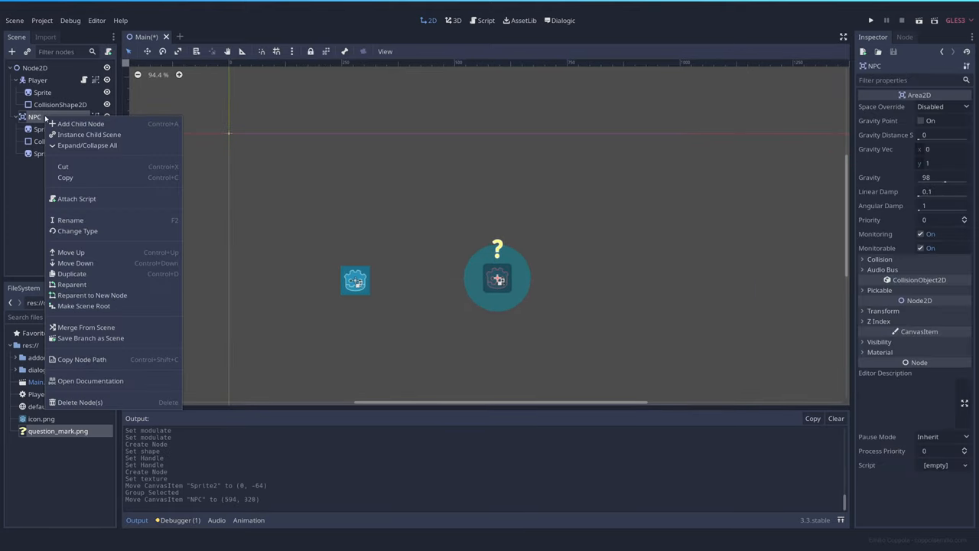
Step: Create NPC.gd and paste var active with body_entered and body_exited connect calls in _ready
left_click(115, 199)
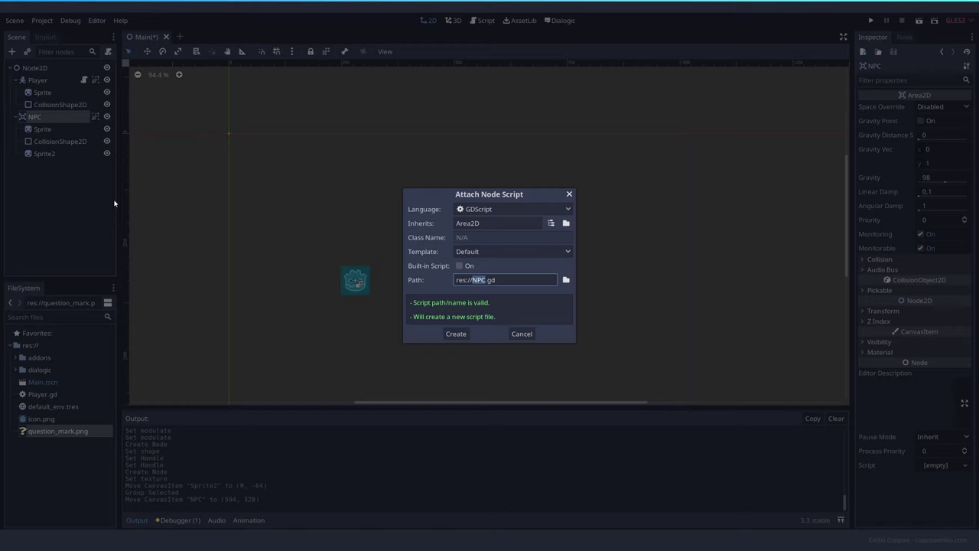
left_click(457, 331)
key("ctrl+a")
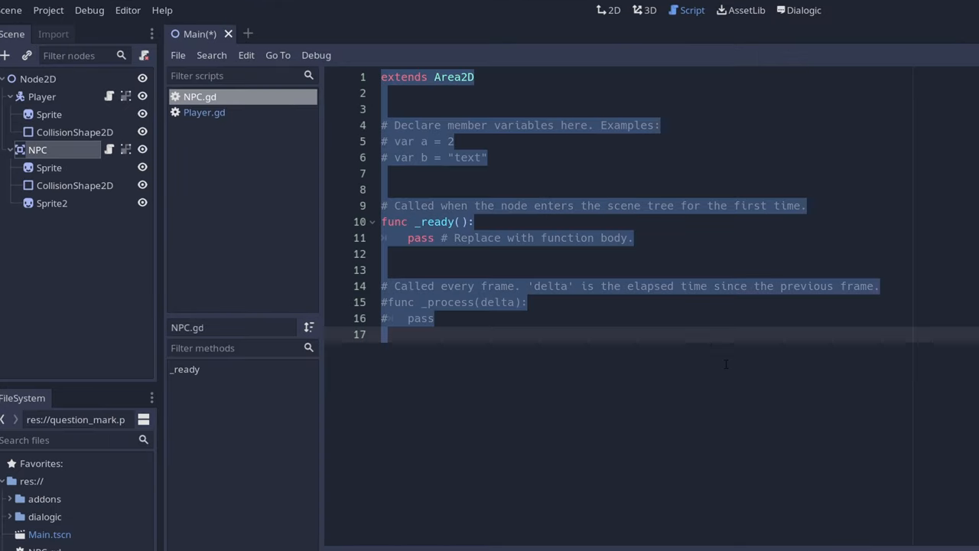
type("extends Area2D  var active = false  func _ready(): \tconnect(\"body_entered\", self, '_on_NPC_body_entered') \tconnect(\"body_exited\", self, '_on_NPC_body_exited')")
left_click_drag(461, 157, 535, 157)
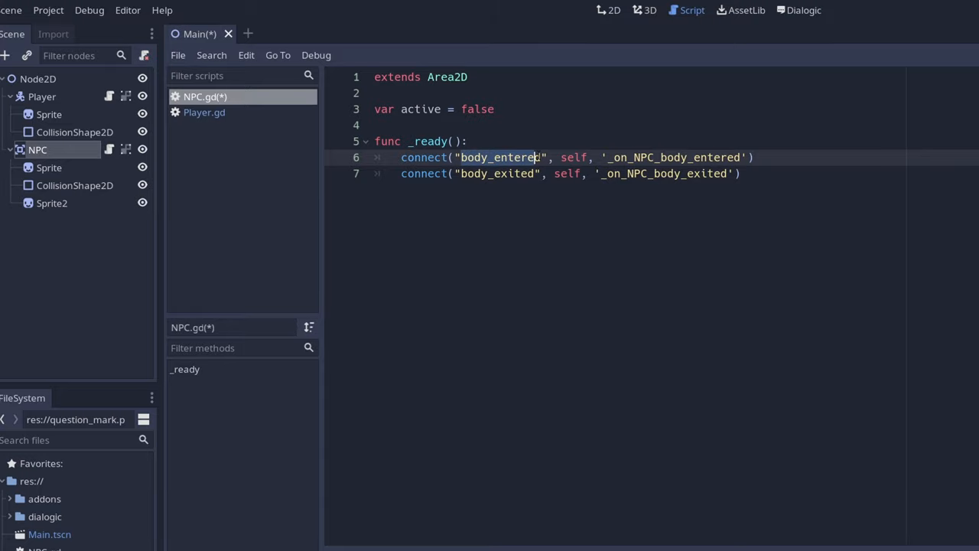
left_click_drag(461, 173, 536, 173)
left_click(535, 173)
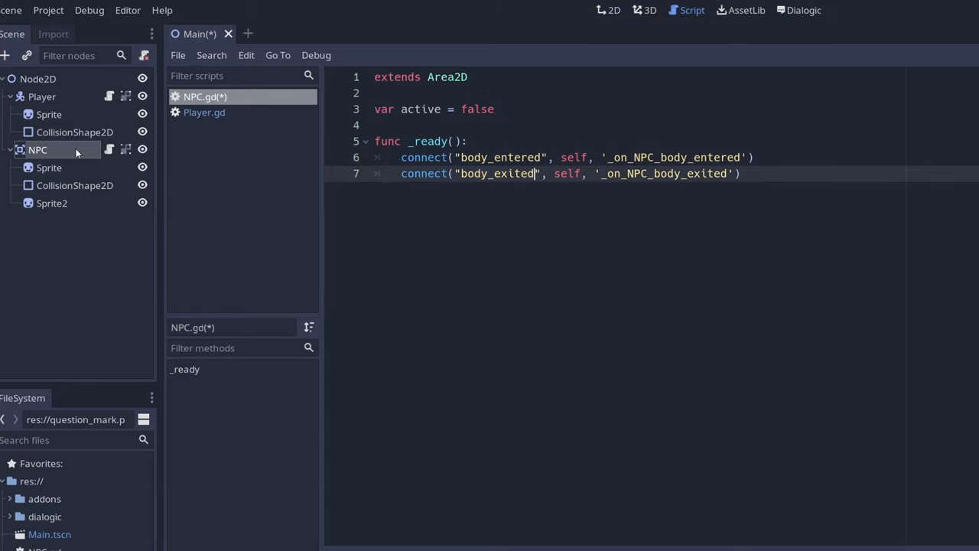
Step: Move the Player closer to the NPC in the 2D view
left_click(607, 11)
left_click(535, 373)
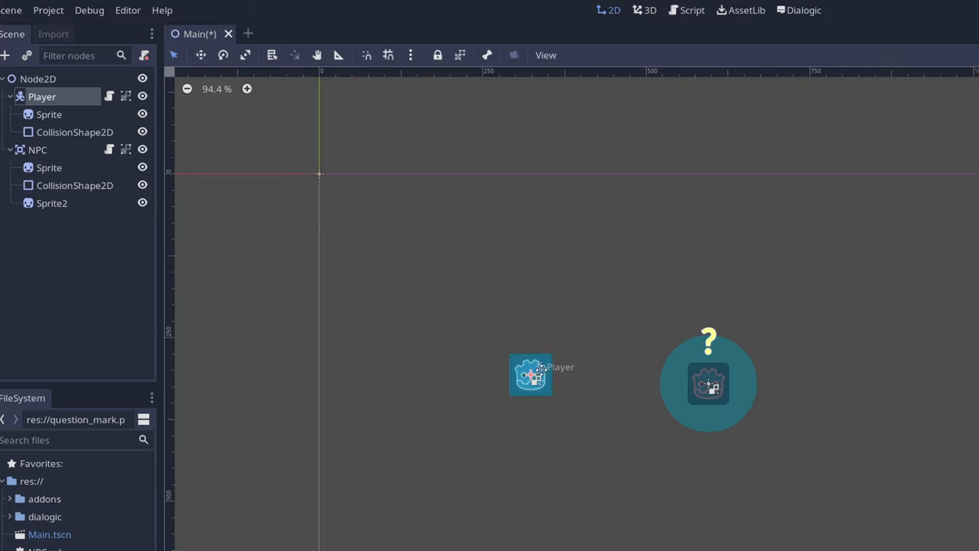
mouse_move(540, 370)
left_mouse_down()
mouse_move(654, 360)
mouse_move(618, 365)
mouse_move(706, 316)
mouse_move(765, 323)
mouse_move(799, 371)
mouse_move(765, 404)
mouse_move(808, 421)
mouse_move(798, 408)
mouse_move(753, 399)
mouse_move(788, 398)
mouse_move(769, 352)
mouse_move(555, 373)
left_mouse_up()
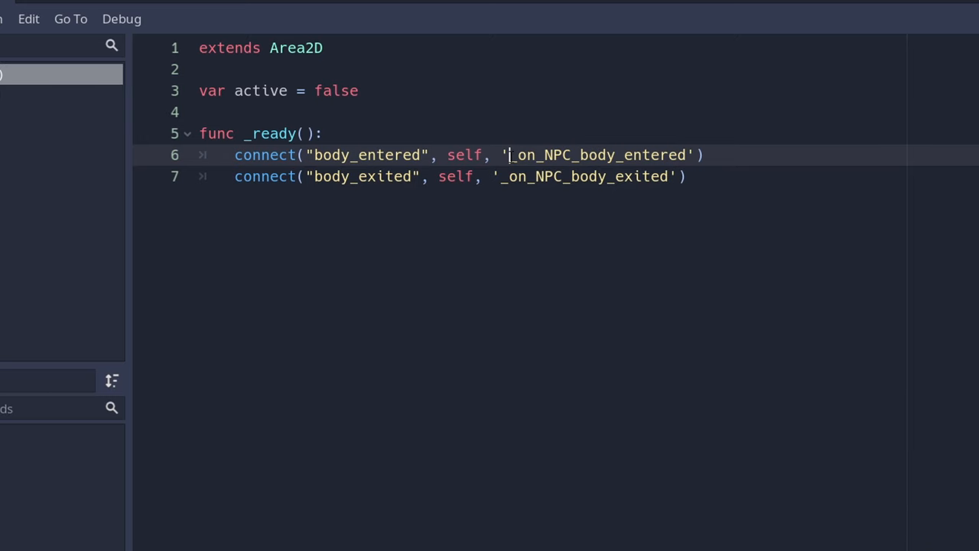
Step: Paste the _on_NPC_body_entered and _on_NPC_body_exited handler functions after the connect calls
left_click_drag(509, 155, 690, 154)
left_click_drag(578, 154, 687, 154)
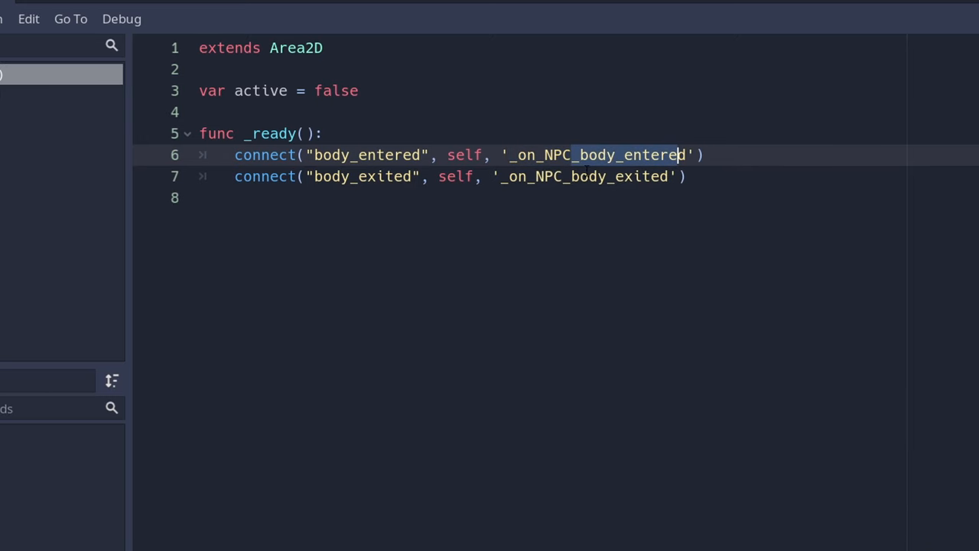
left_click_drag(570, 176, 667, 175)
left_click(459, 198)
left_click(231, 104)
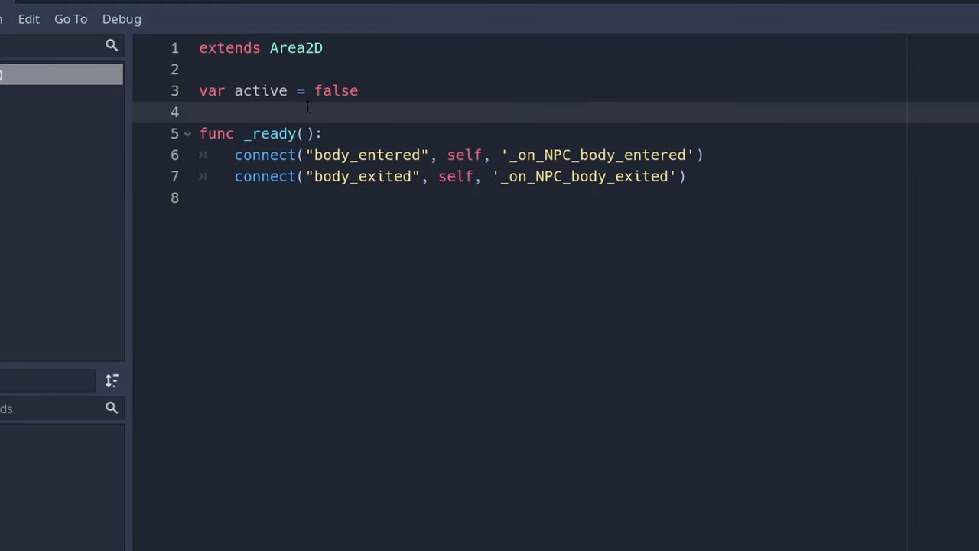
left_click(354, 216)
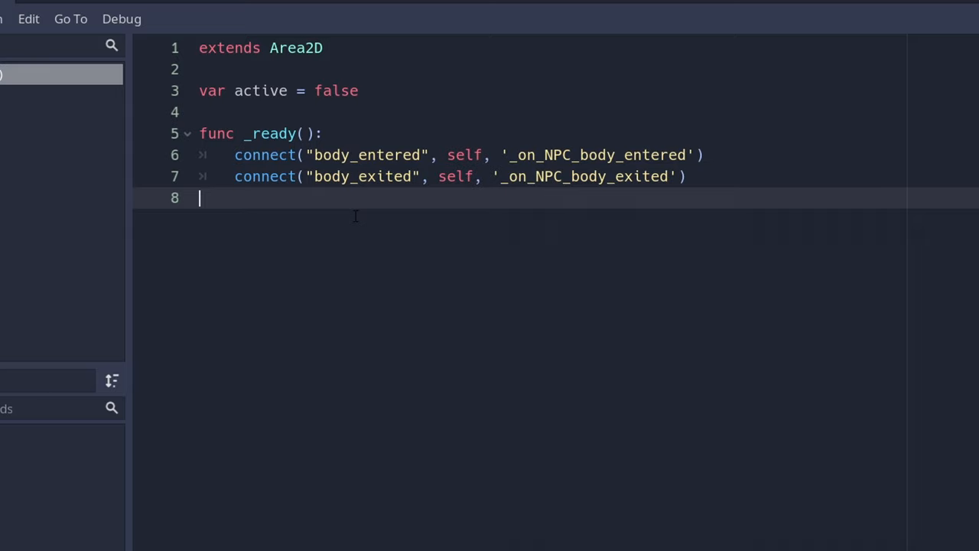
type("func _on_NPC_body_entered(body): \tif body.name == 'Player': \t\tactive = true   func _on_NPC_body_exited(body): \tif body.name == 'Player': \t\tactive = false")
Step: Review the handlers' body.name == 'Player' checks setting active true/false and add blank lines after the connects
left_click(476, 240)
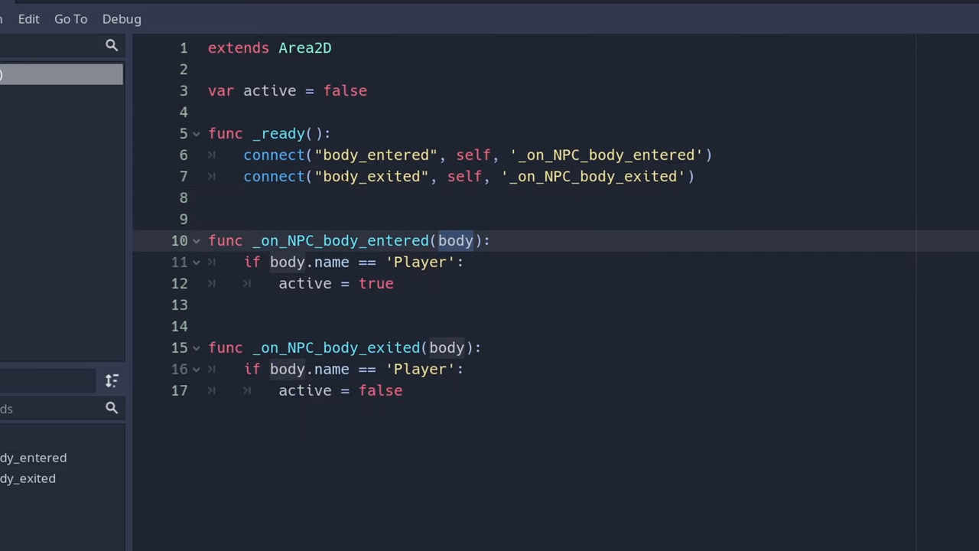
left_click(348, 262)
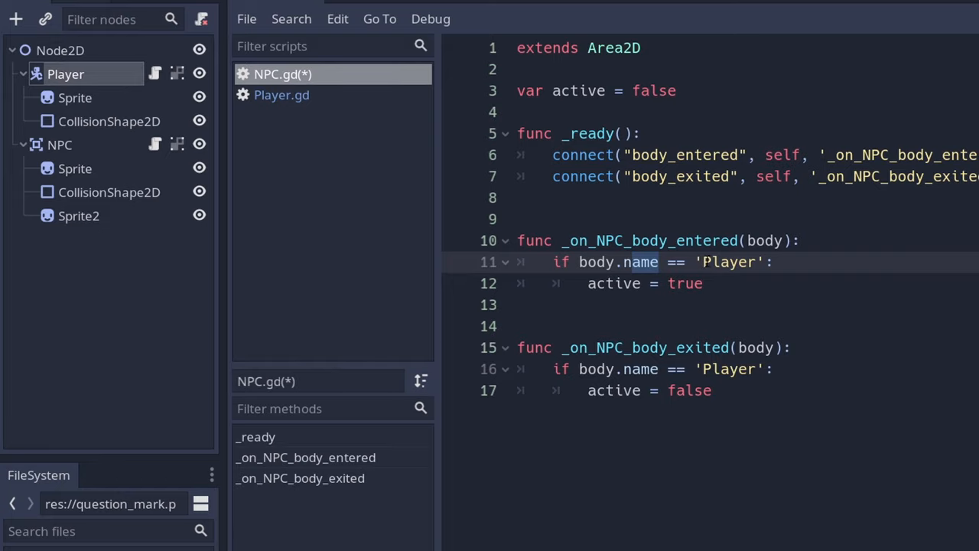
left_click_drag(702, 262, 764, 262)
left_click_drag(587, 283, 705, 283)
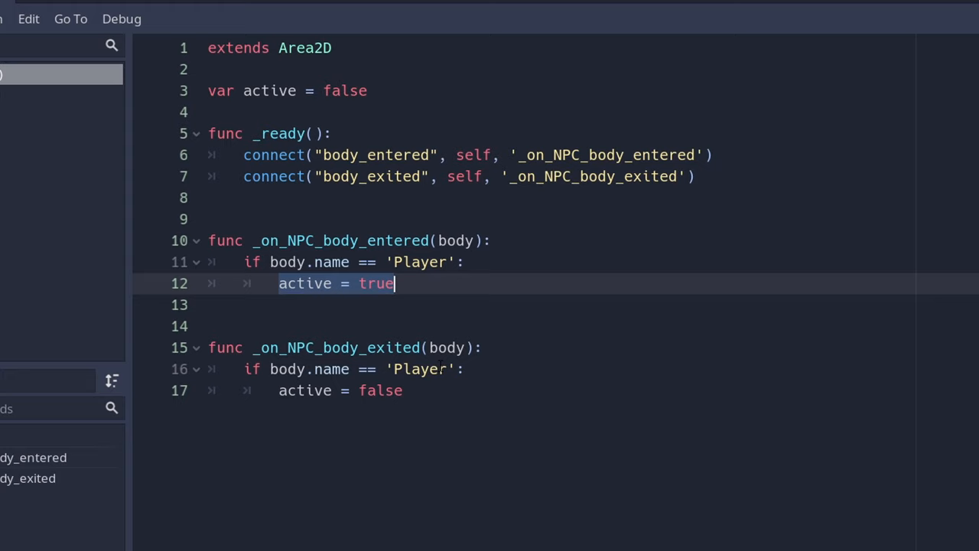
left_click_drag(304, 392, 405, 392)
left_click(428, 393)
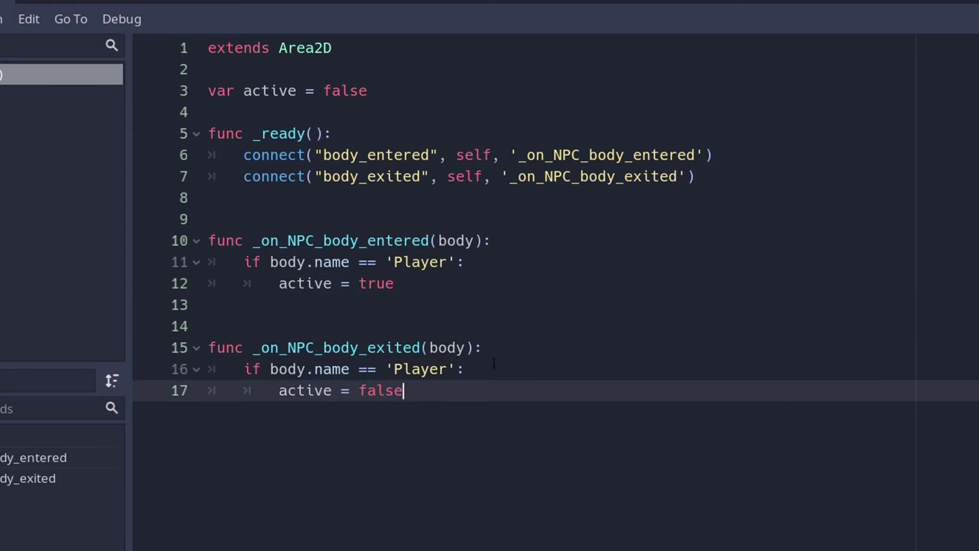
left_click(301, 202)
key("Return")
key("Return")
key("Return")
key("Up")
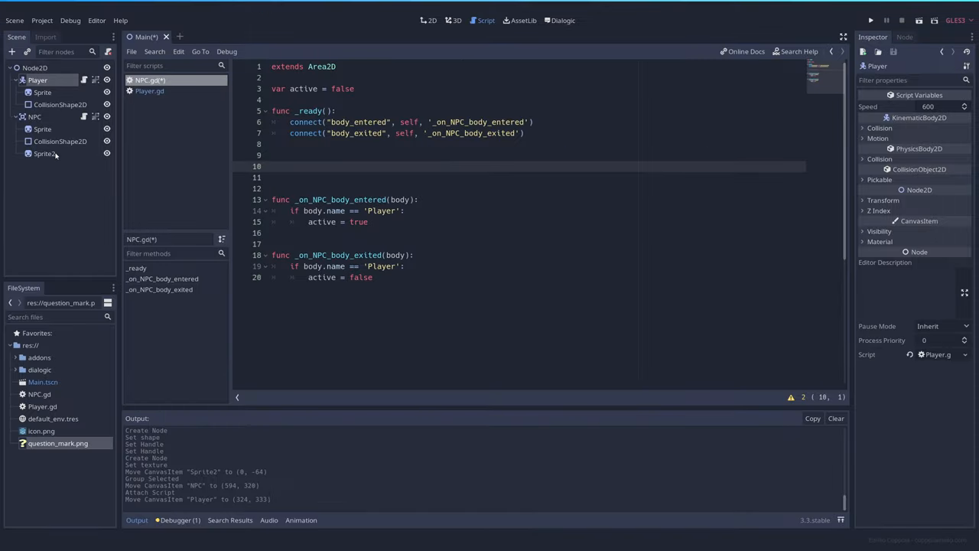
left_click(55, 155)
type("Q")
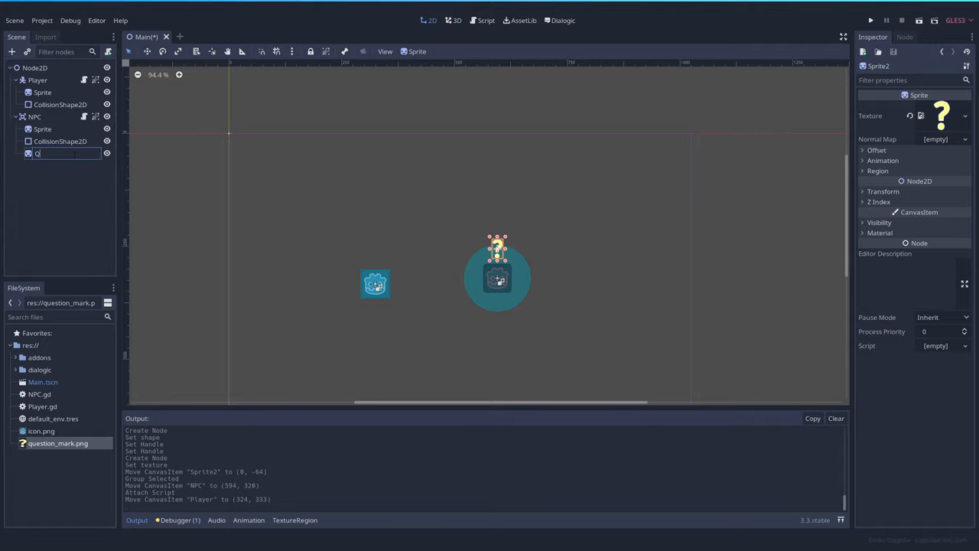
type("uestionMark")
key("Return")
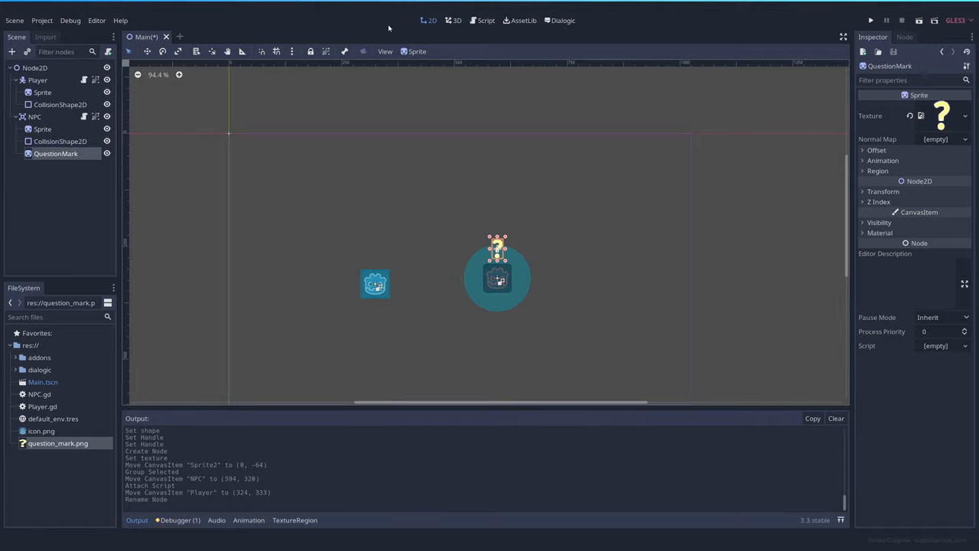
left_click(483, 20)
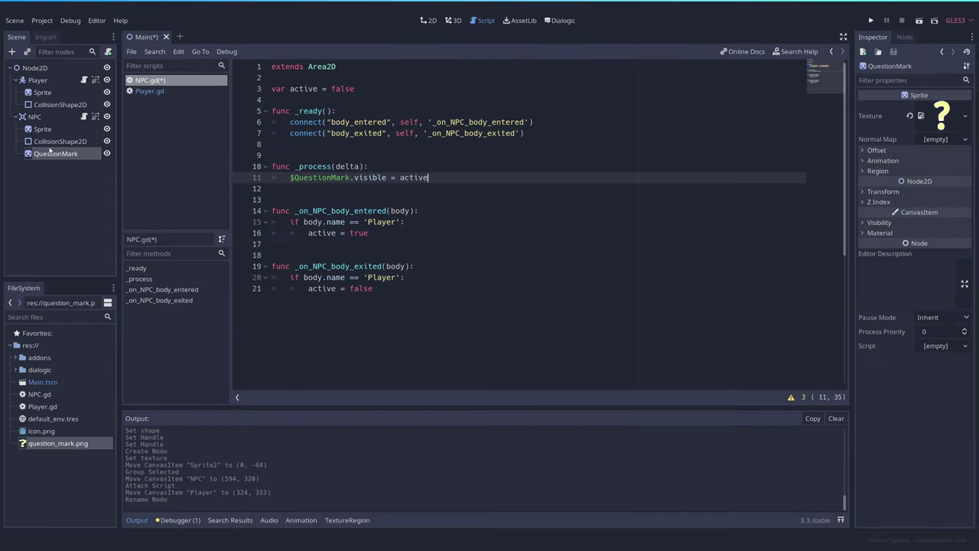
left_click(51, 152)
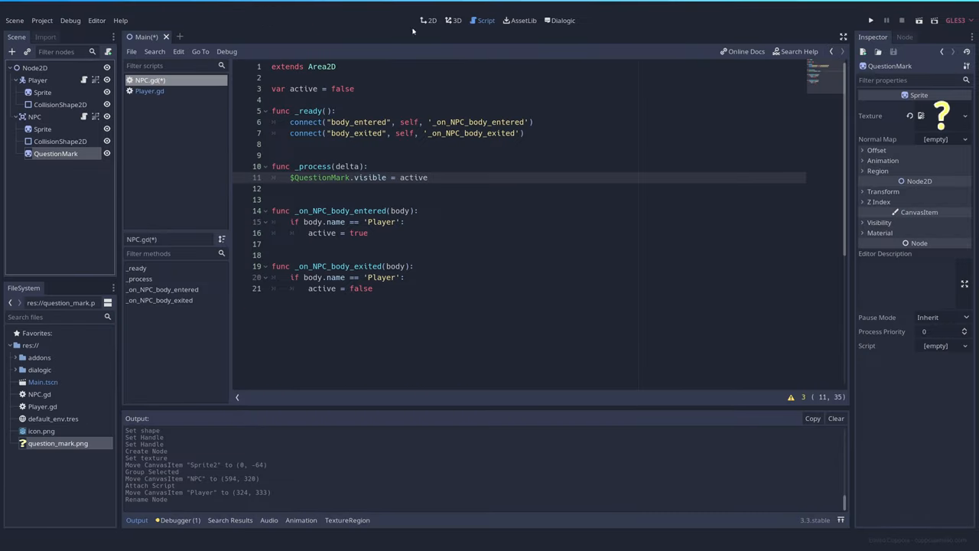
left_click(428, 20)
left_click(107, 153)
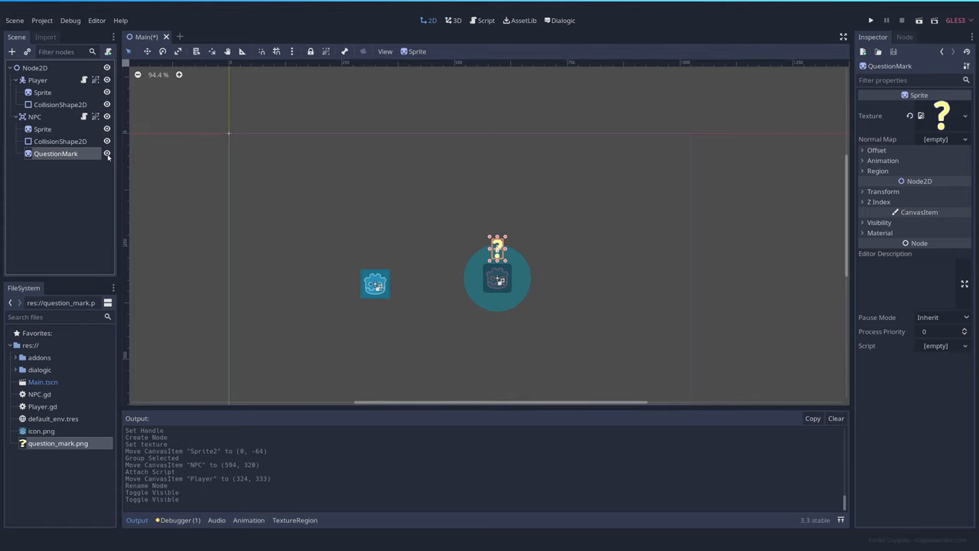
left_click(107, 153)
left_click(483, 21)
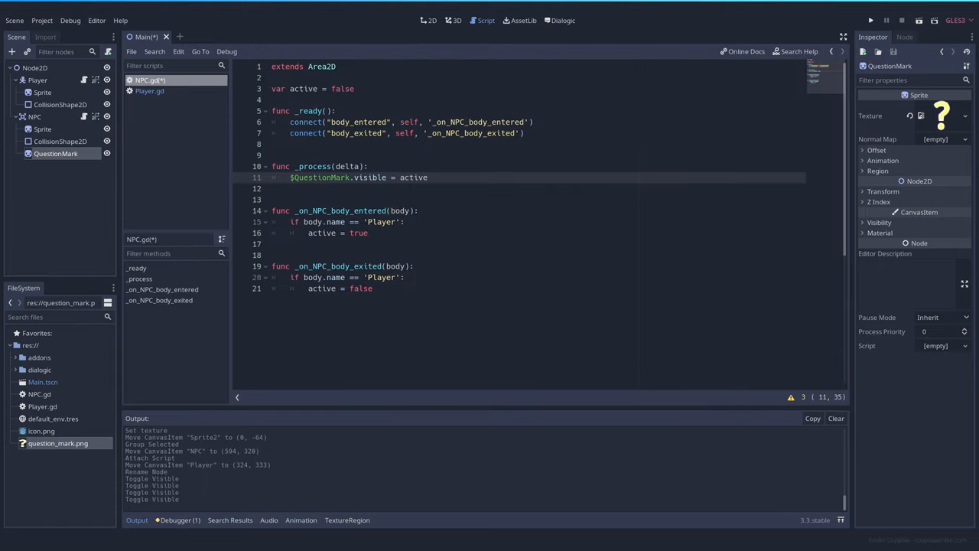
double_click(412, 177)
left_click(436, 179)
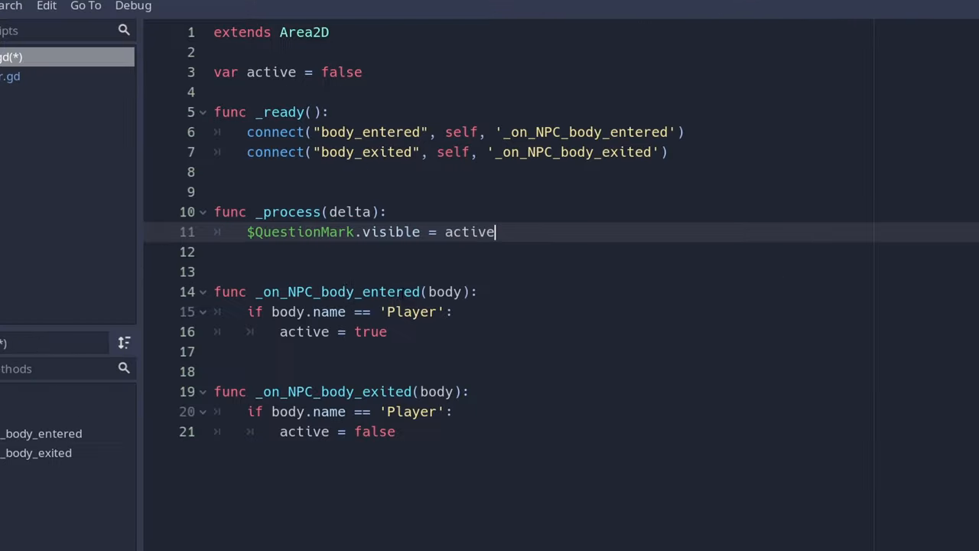
left_click_drag(288, 291, 362, 291)
left_click_drag(313, 331, 389, 331)
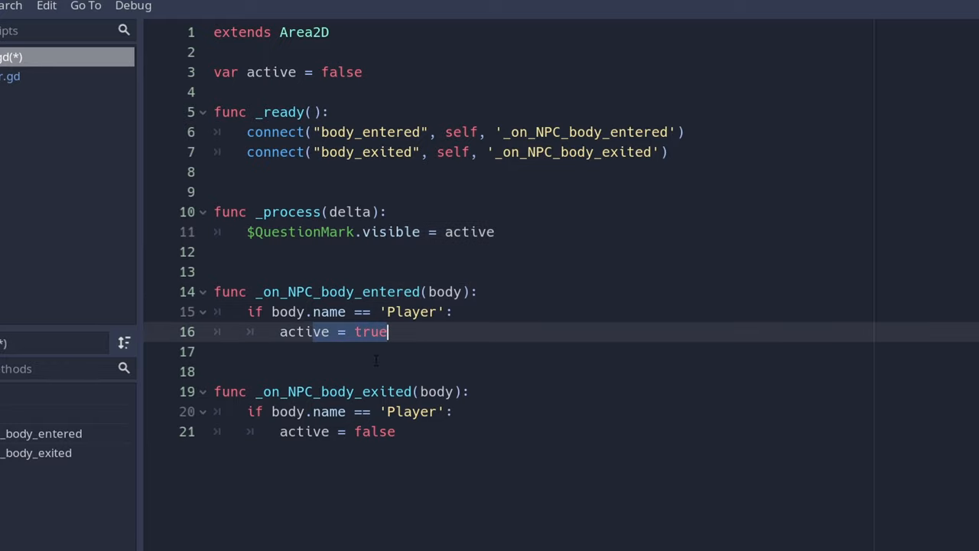
left_click_drag(313, 431, 339, 431)
left_click(436, 431)
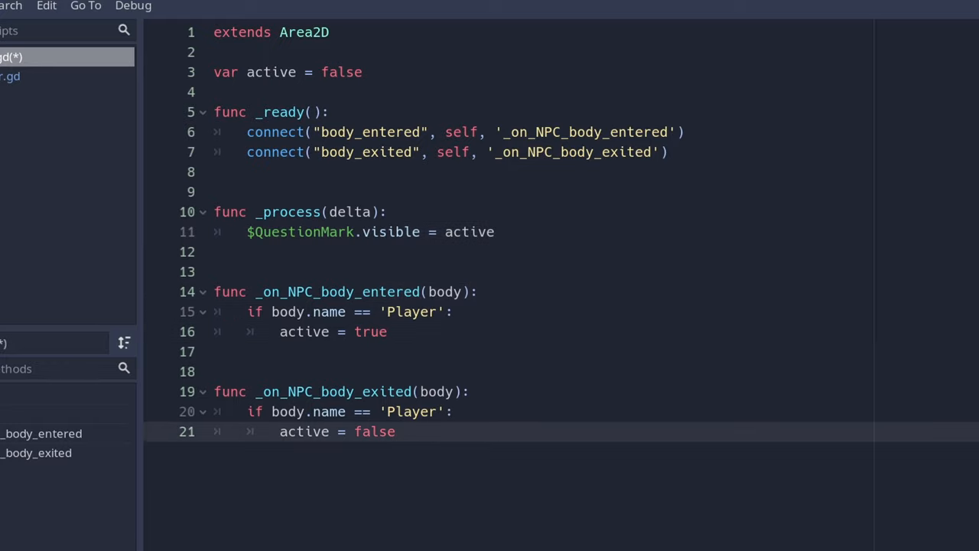
Step: Run the game and walk the player toward and away from the NPC to check the question mark shows only nearby
key("F5")
key("Right")
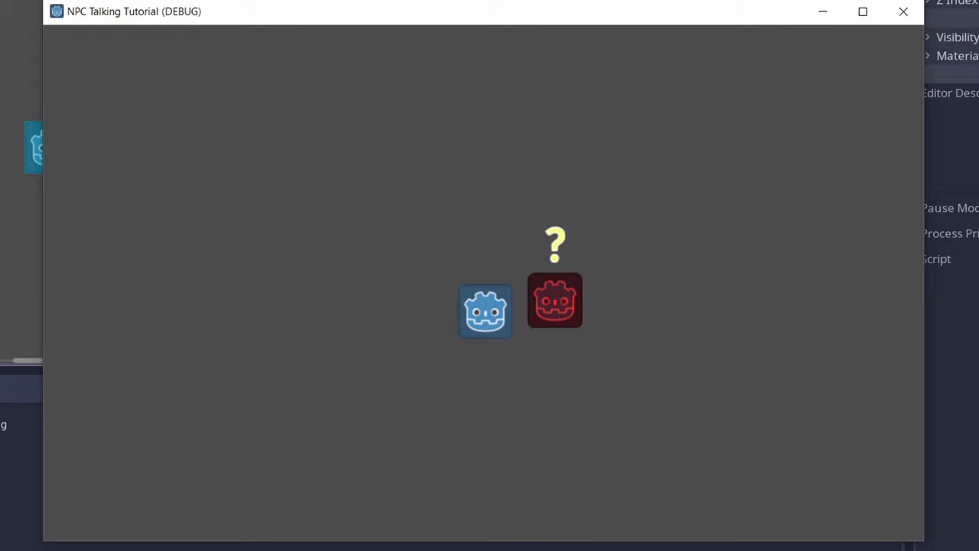
key("Left")
key("Right")
key("Left")
key("Right")
key("Up")
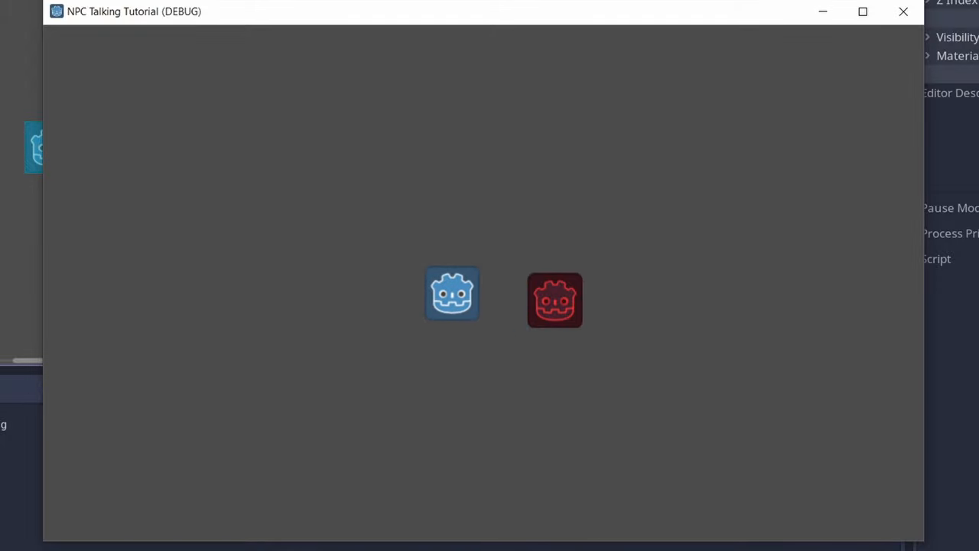
key("Right")
key("Down")
key("Left")
key("Down")
key("Up")
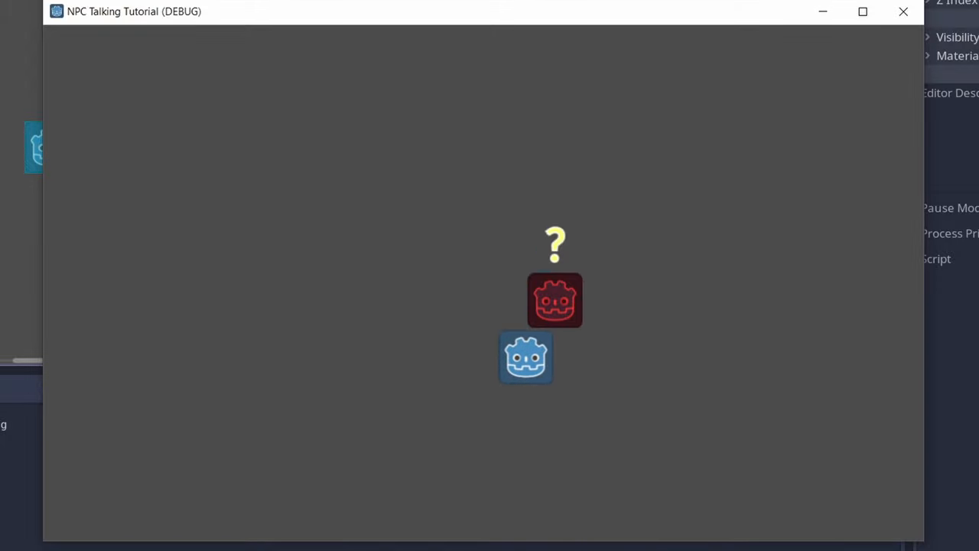
key("Up")
key("Left")
key("Down")
key("Right")
key("Down")
key("Left")
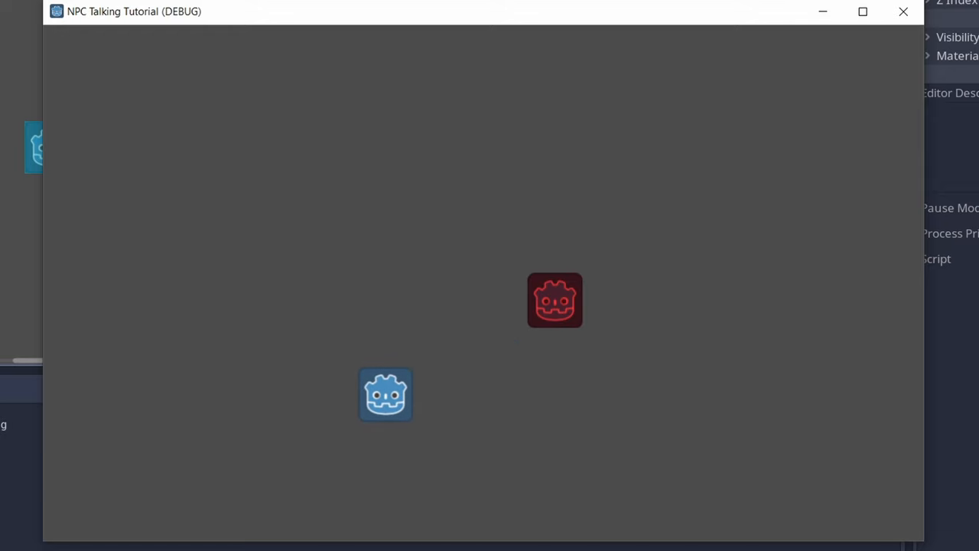
key("Up")
key("Right")
key("Right")
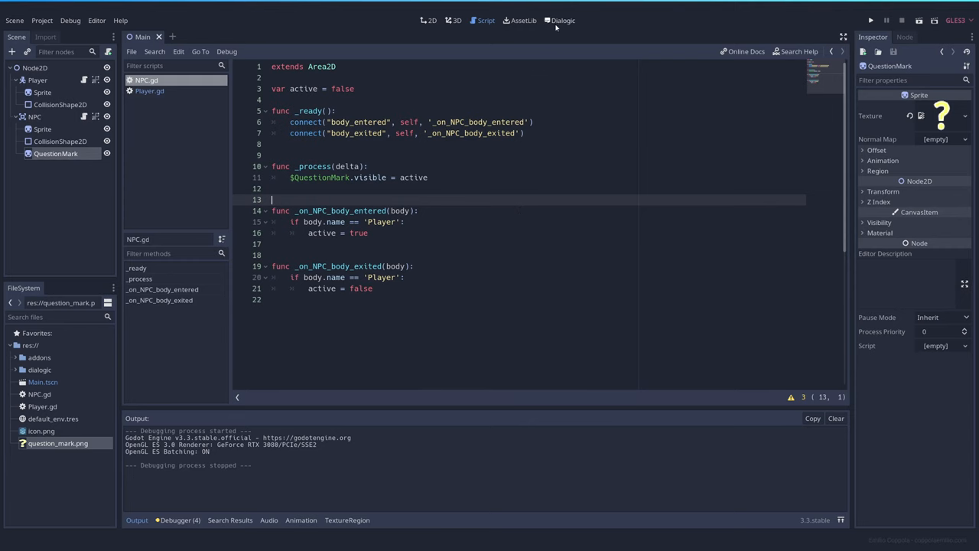
Step: Create a Dialogic character named NPC with a red colour, then add a new empty timeline
left_click(556, 23)
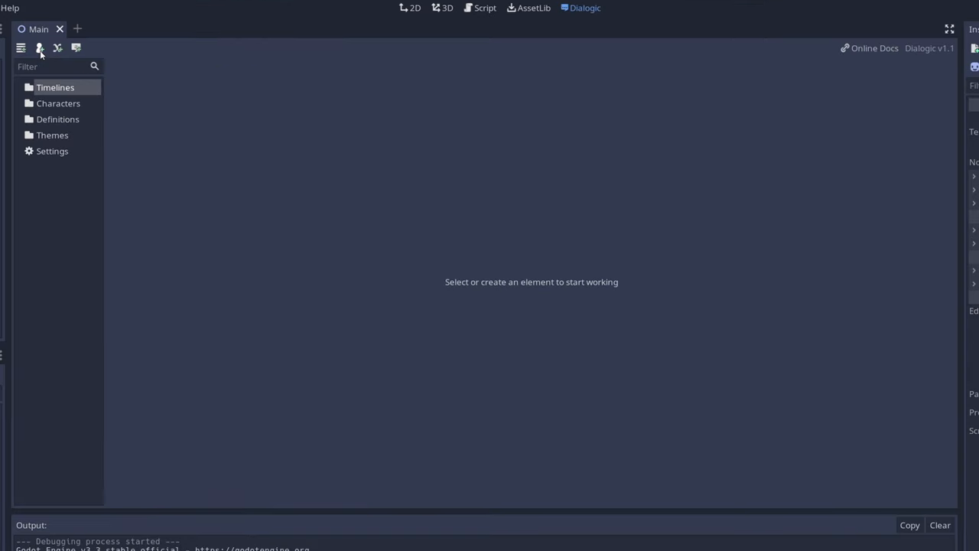
left_click(143, 51)
left_click(214, 69)
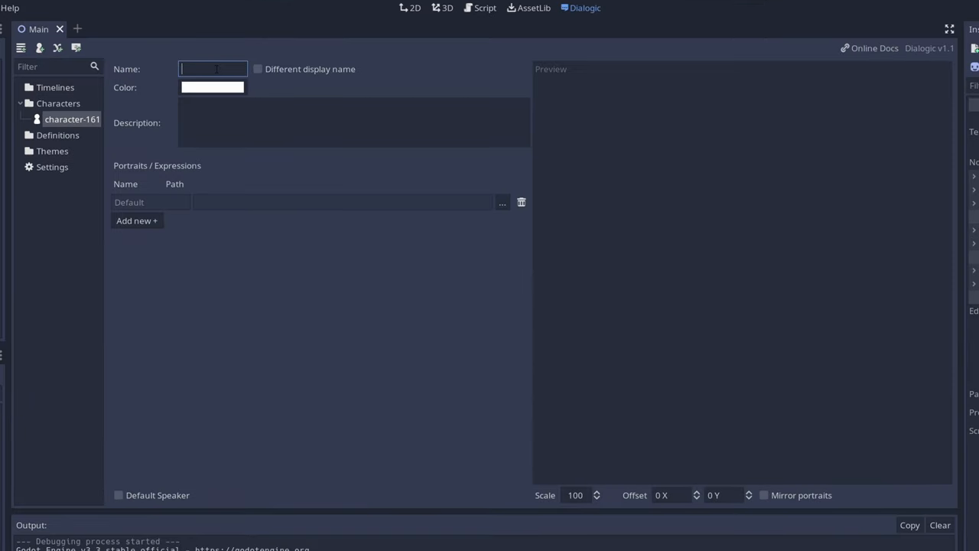
type("NPC")
left_click(202, 88)
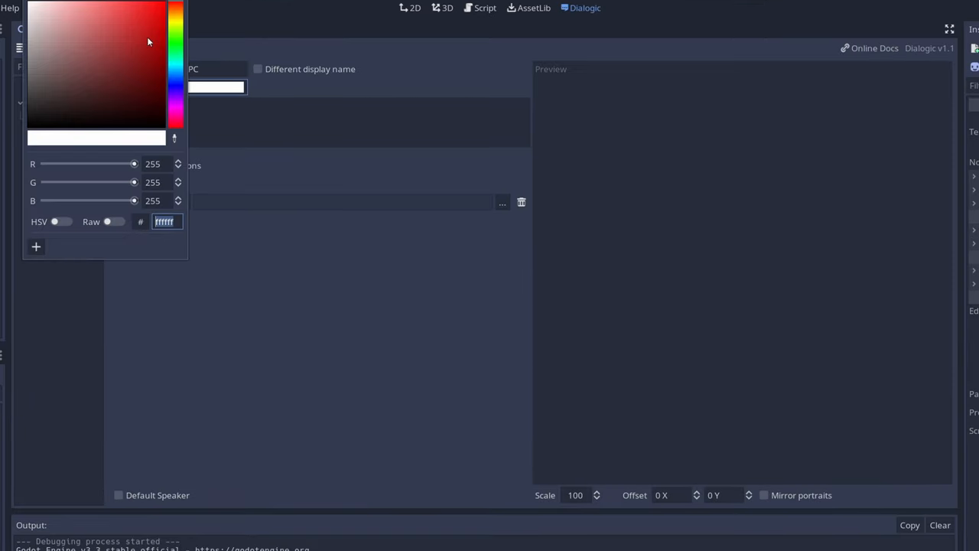
left_click(114, 35)
left_click(315, 129)
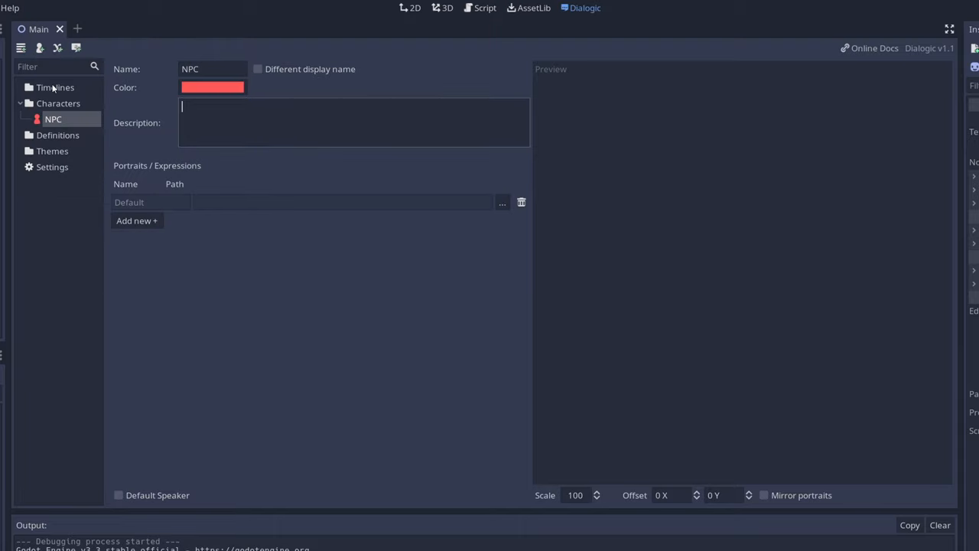
left_click(22, 49)
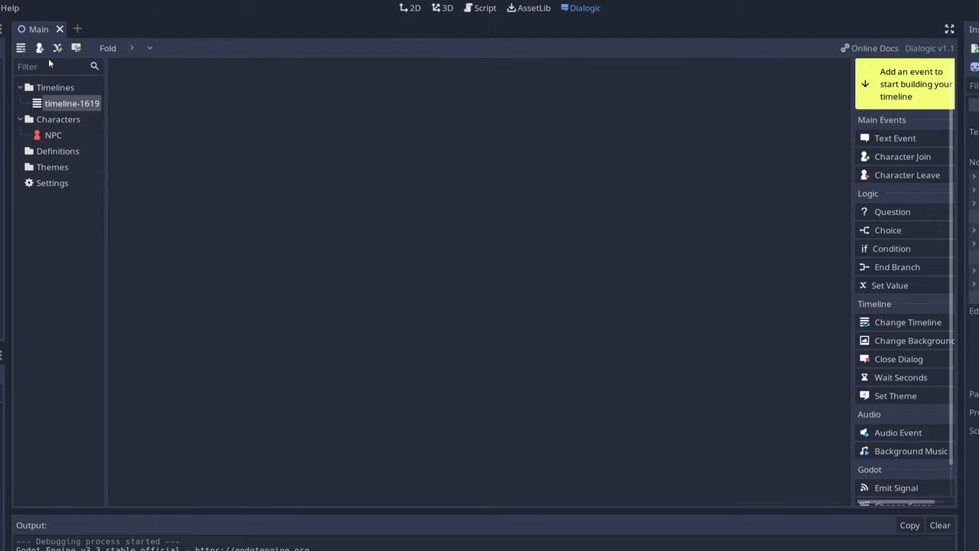
Step: Add a text event spoken by NPC saying "Hello, I'm the NPC :)" and rename the timeline timeline-1
left_click(892, 137)
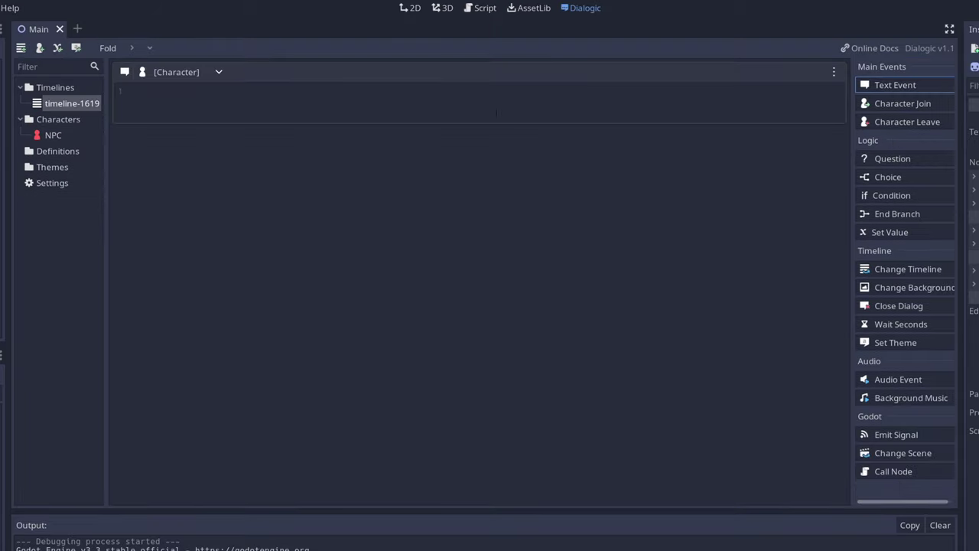
left_click(184, 72)
left_click(177, 95)
left_click(231, 98)
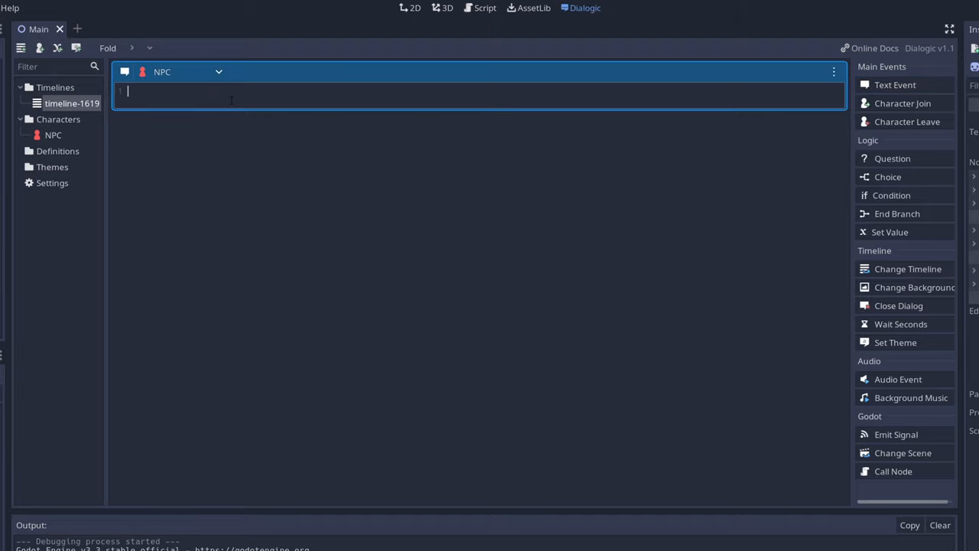
type("Hello, I'm the NPC :")
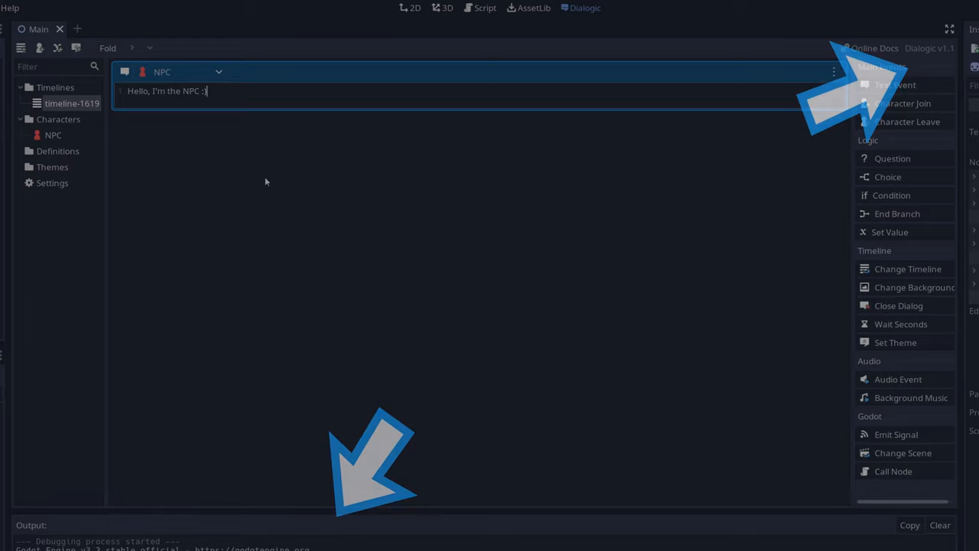
type("timeline")
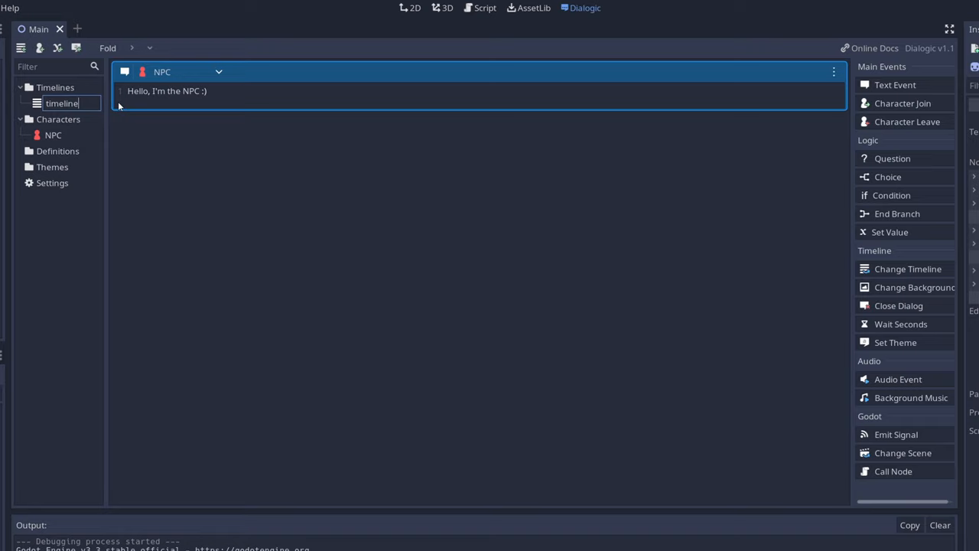
key("Return")
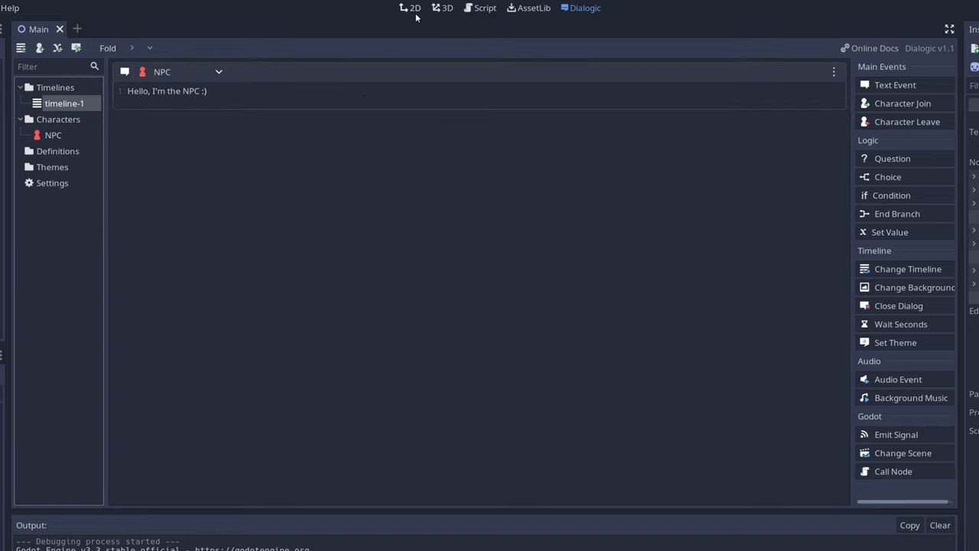
left_click(480, 9)
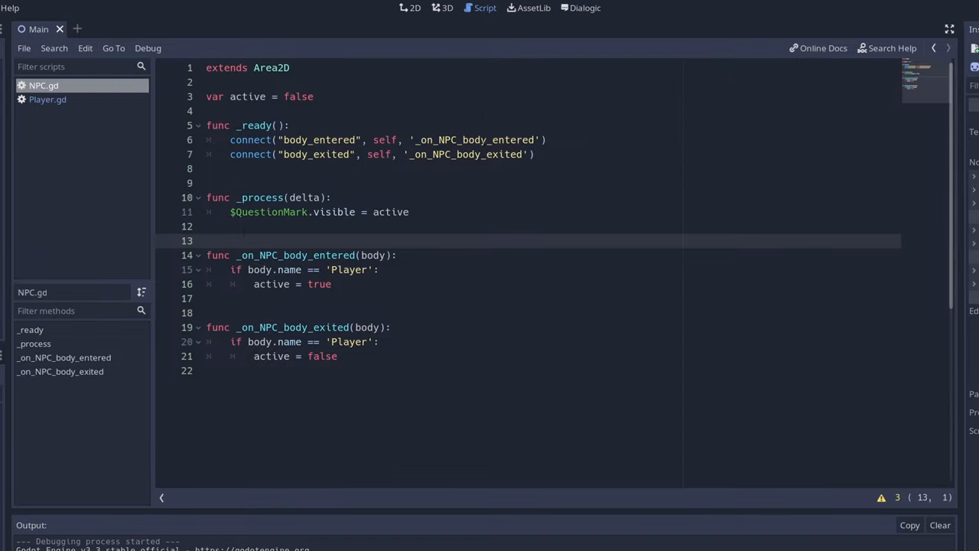
type("func _input(event): \tif get_node_or_null('DialogNode') == null: \t\tif event.is_action_pressed(\"ui_accept\") and active: \t\t\tget_tree().paused = true \t\t\tvar dialog = Dialogic.start('timeline-1') \t\t\tdialog.pause_mode = Node.PAUSE_MODE_PROCESS \t\t\tdialog.connect('timeline_end', self, 'unpause') \t\t\tadd_child(dialog)")
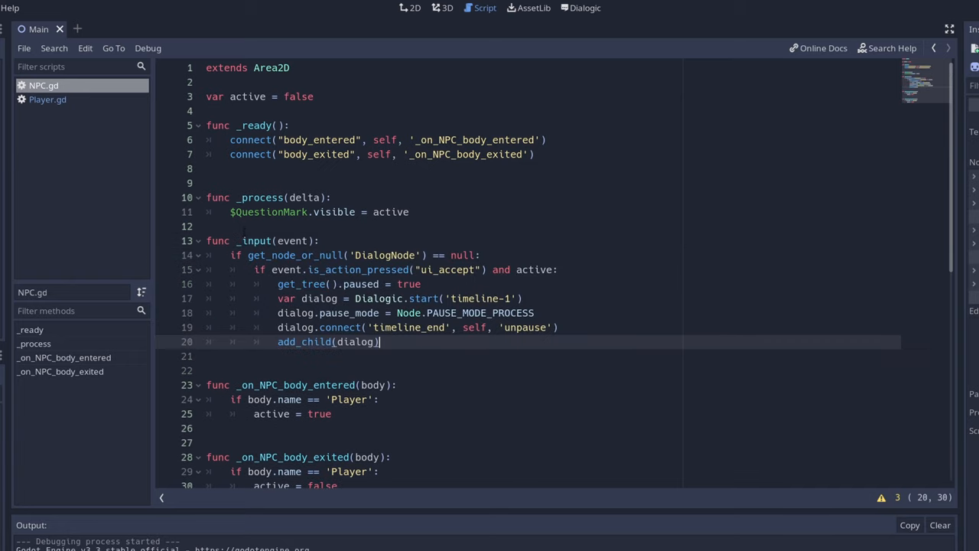
scroll(554, 273, "down", 1)
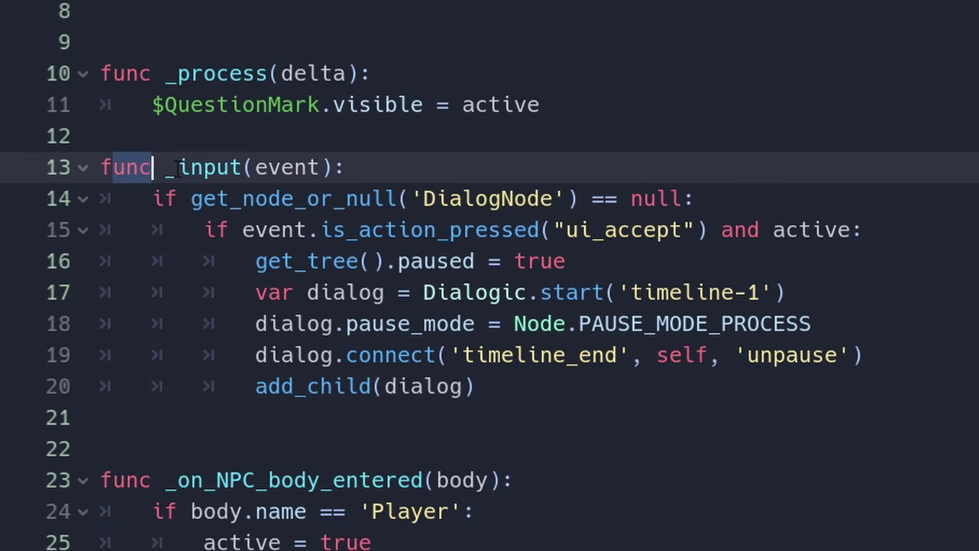
left_click_drag(207, 198, 306, 198)
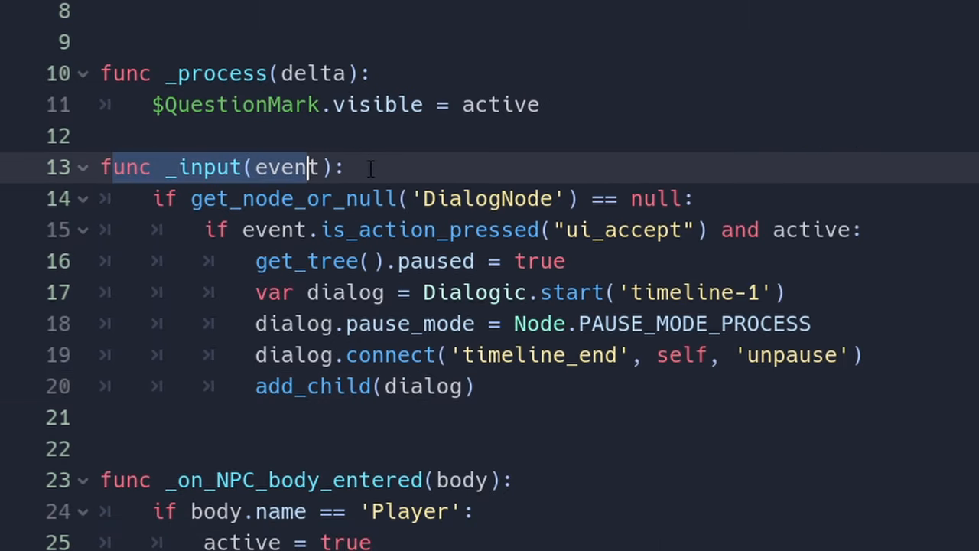
left_click(333, 197)
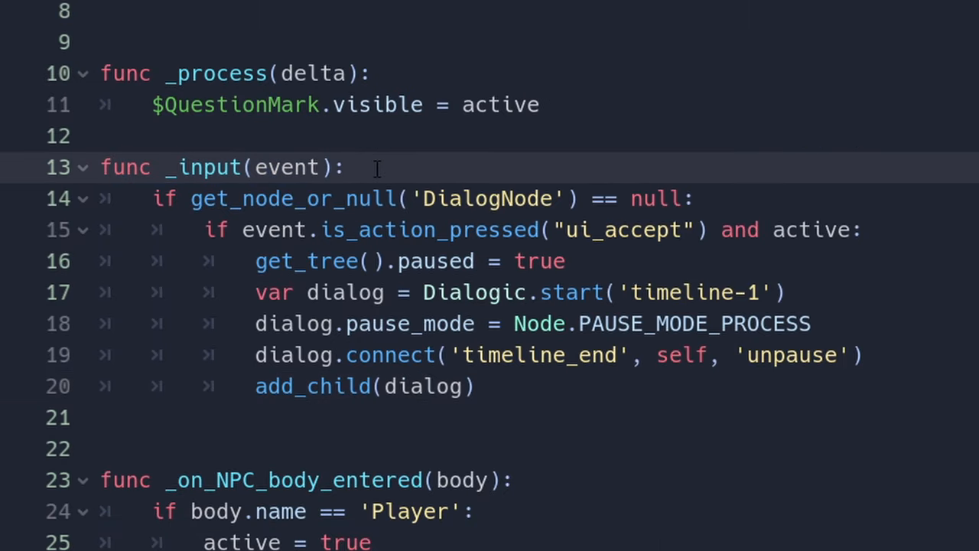
left_click_drag(152, 198, 716, 199)
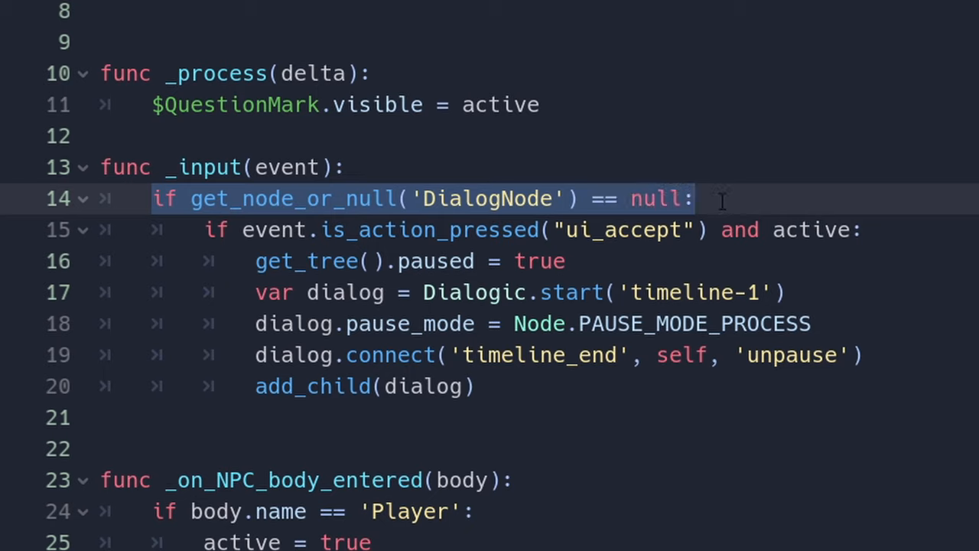
left_click(451, 199)
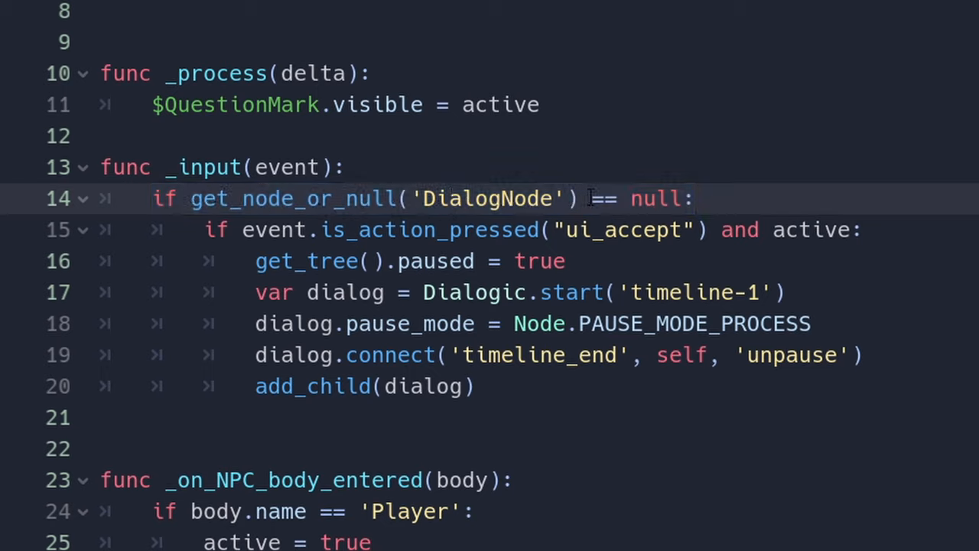
left_click_drag(423, 198, 546, 199)
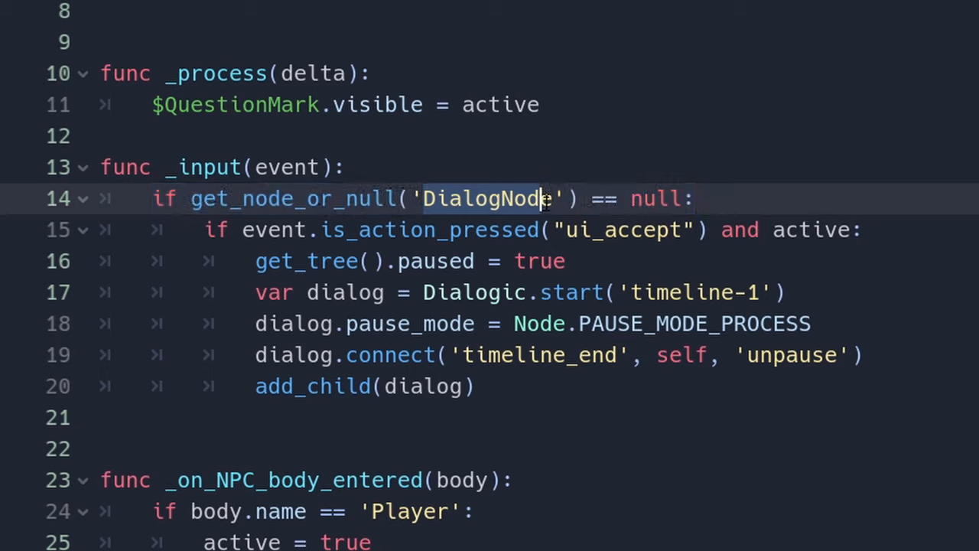
double_click(655, 199)
left_click(696, 199)
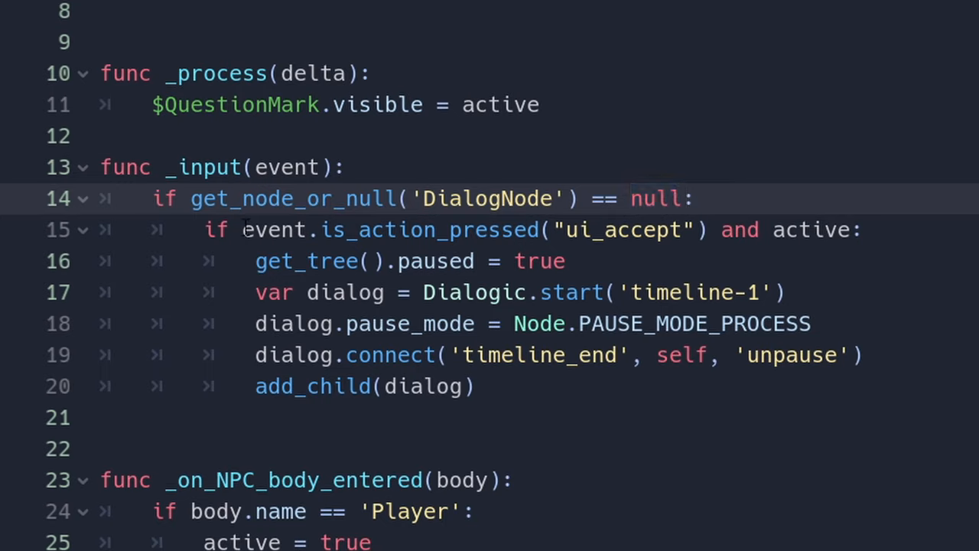
left_click_drag(243, 229, 710, 229)
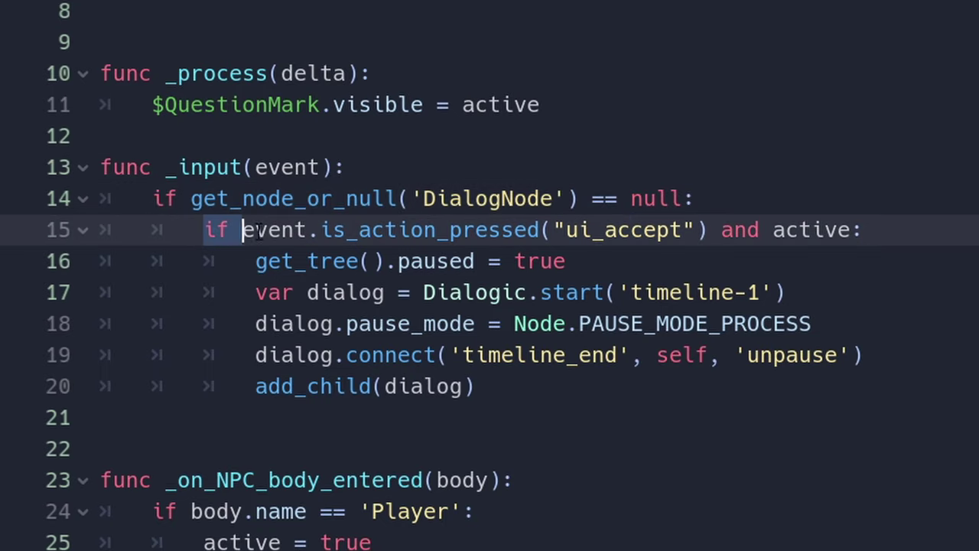
left_click(716, 230)
left_click_drag(553, 229, 698, 230)
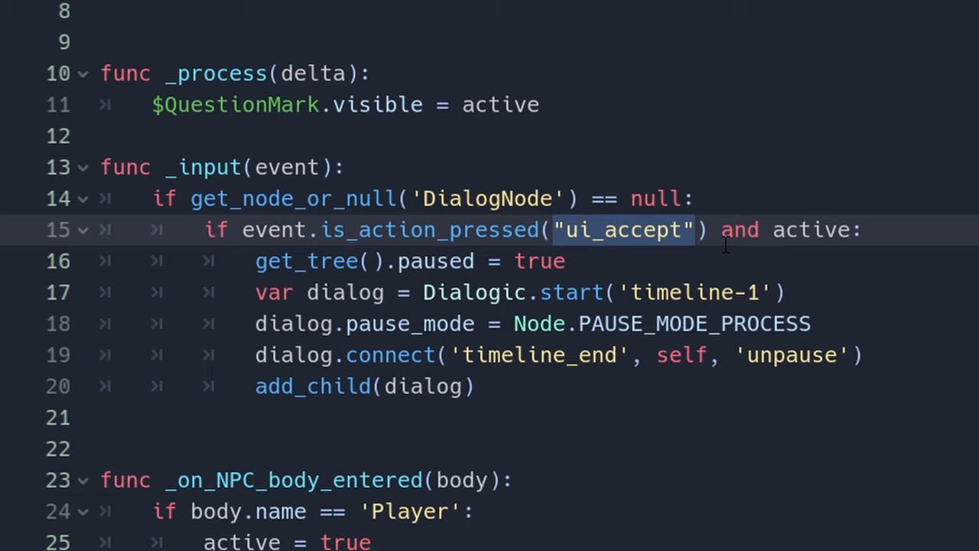
left_click(71, 12)
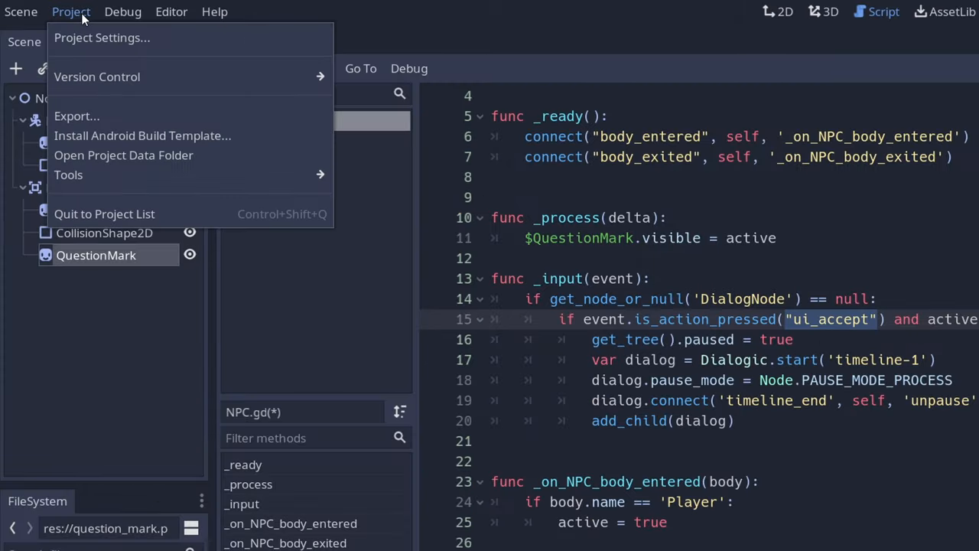
left_click(83, 37)
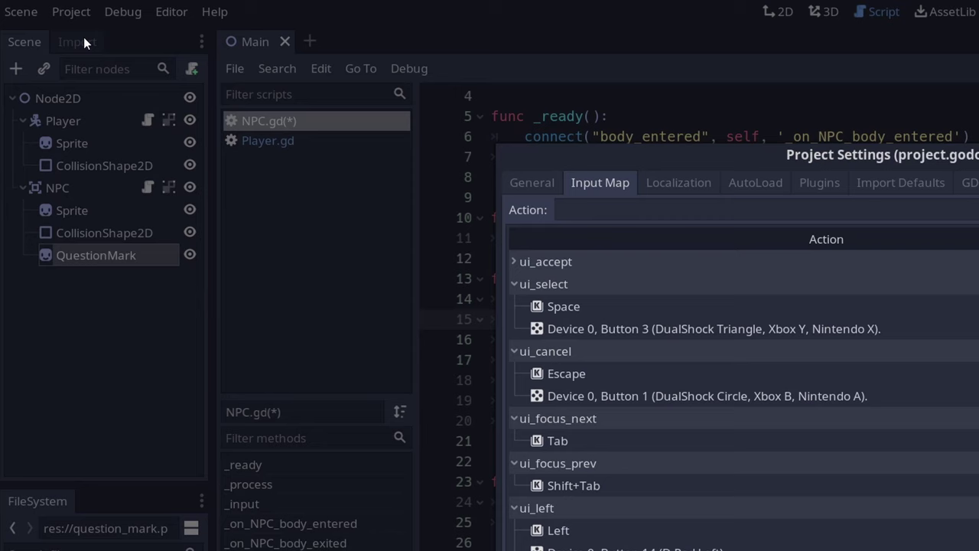
left_click(513, 261)
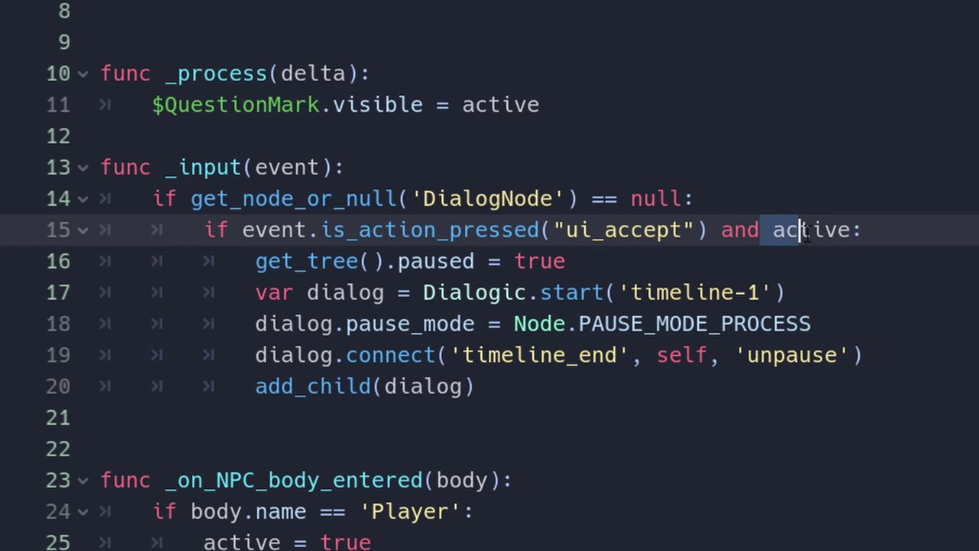
left_click_drag(773, 229, 851, 229)
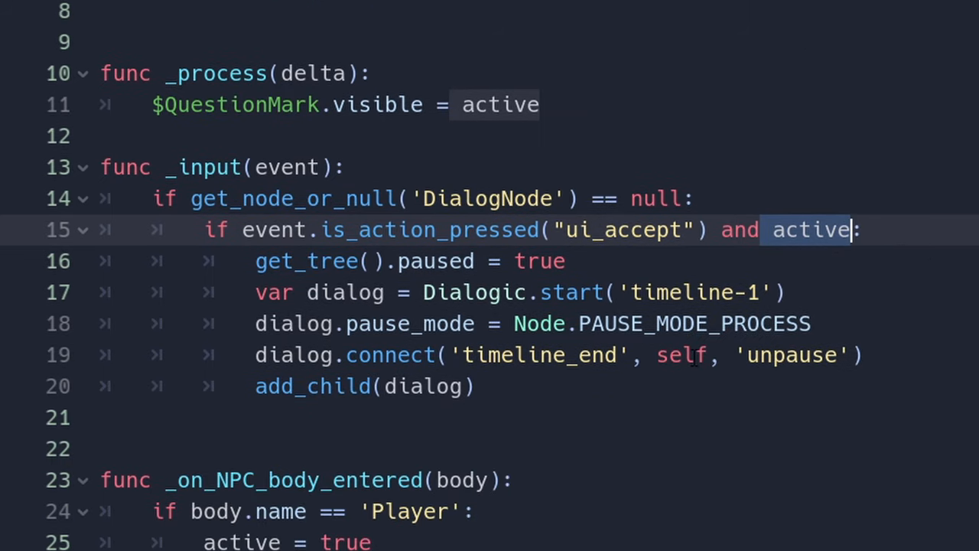
key("End")
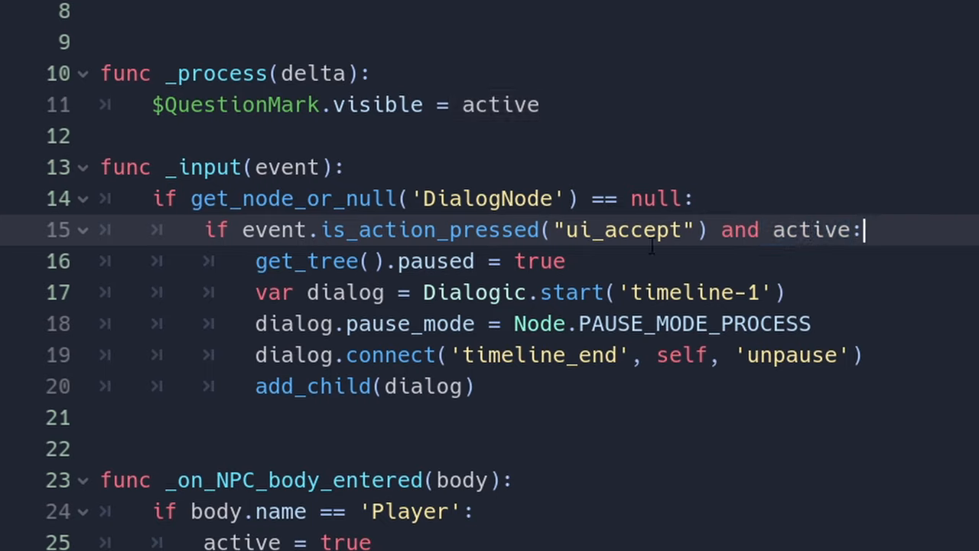
key("Down")
key("shift+Home")
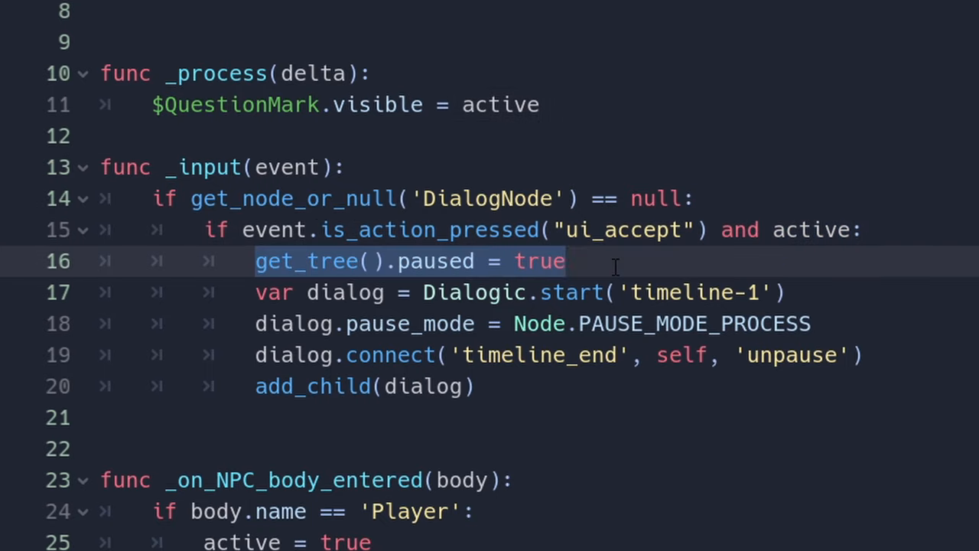
left_click_drag(260, 296, 802, 294)
left_click(802, 293)
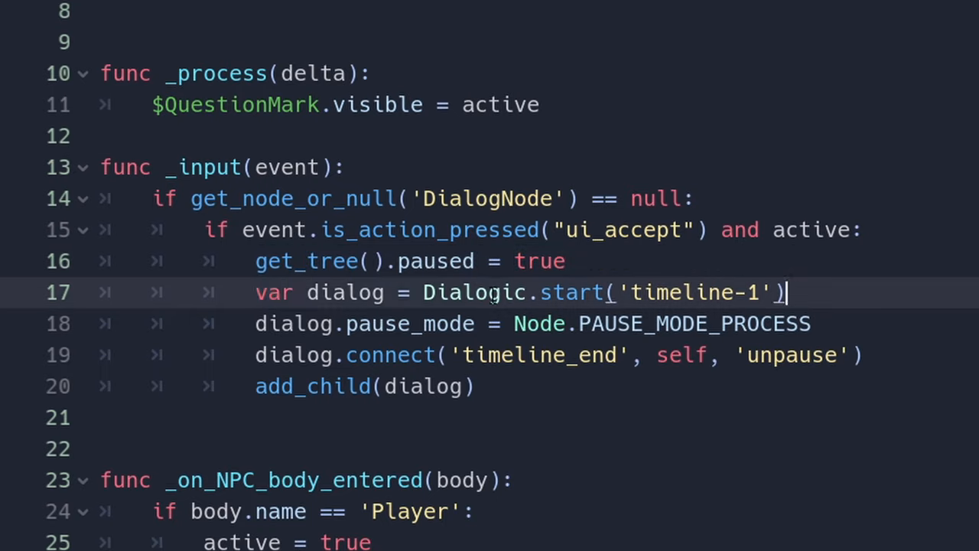
left_click_drag(423, 293, 528, 294)
left_click_drag(618, 294, 775, 293)
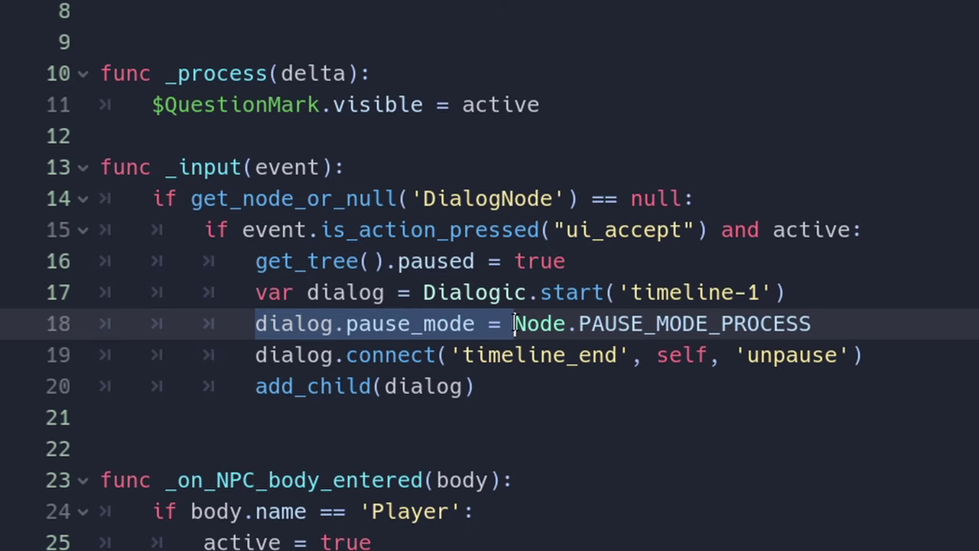
left_click_drag(255, 324, 475, 323)
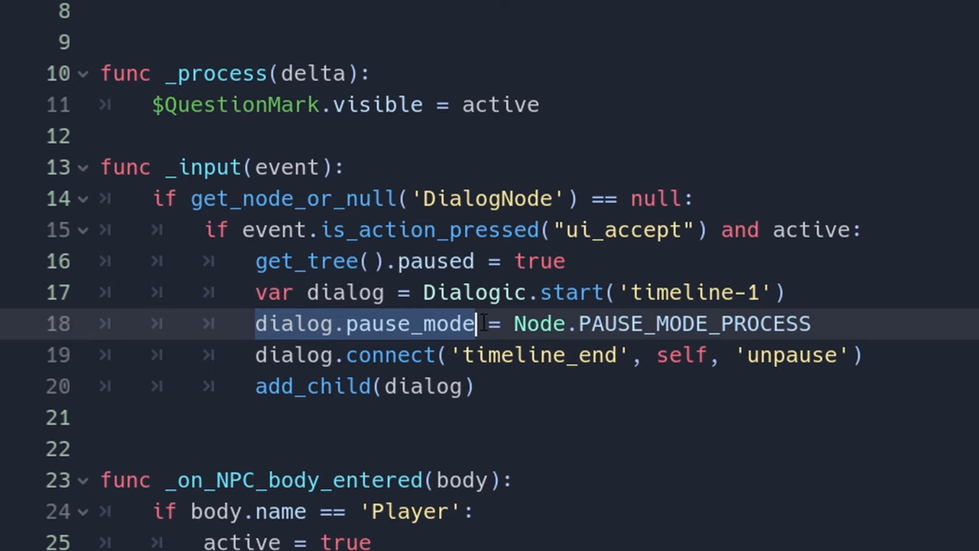
left_click_drag(811, 323, 579, 324)
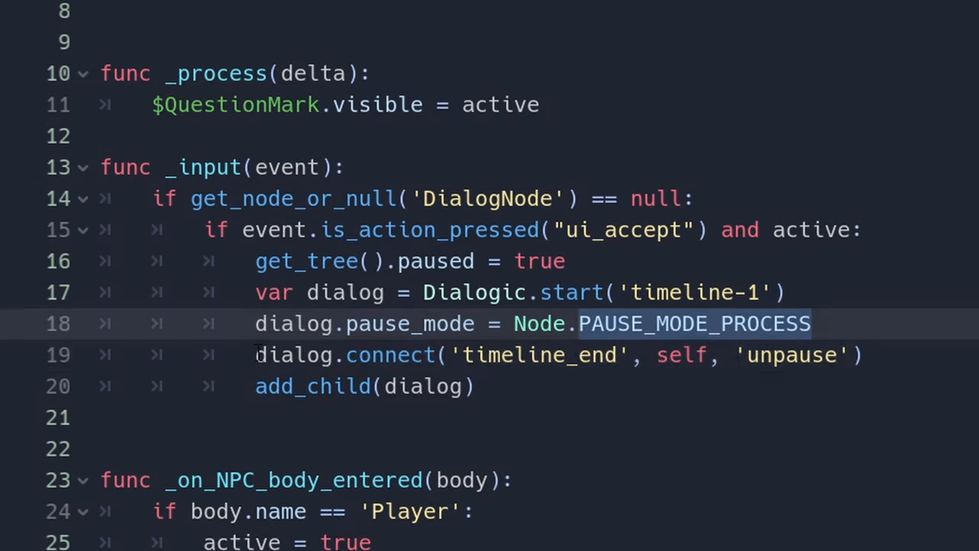
left_click_drag(255, 354, 872, 357)
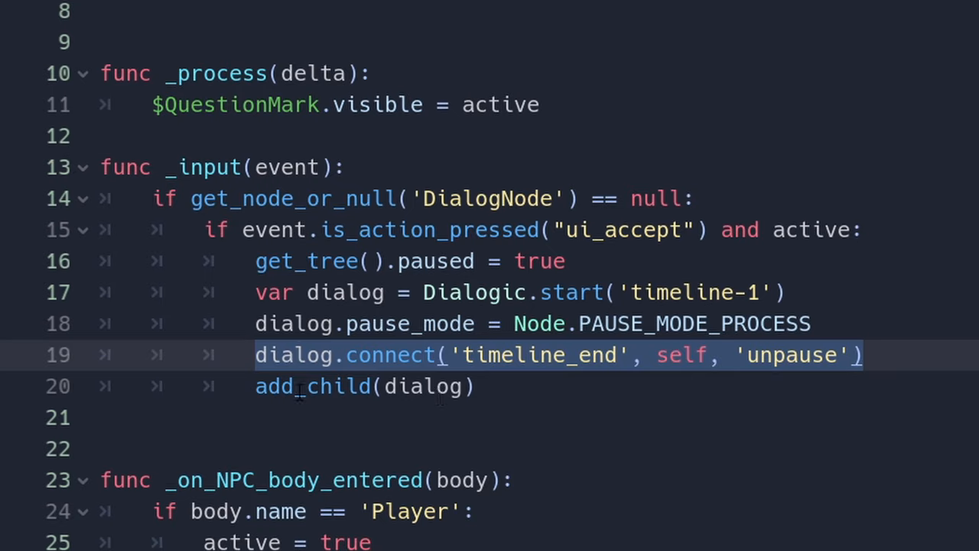
left_click_drag(255, 386, 477, 387)
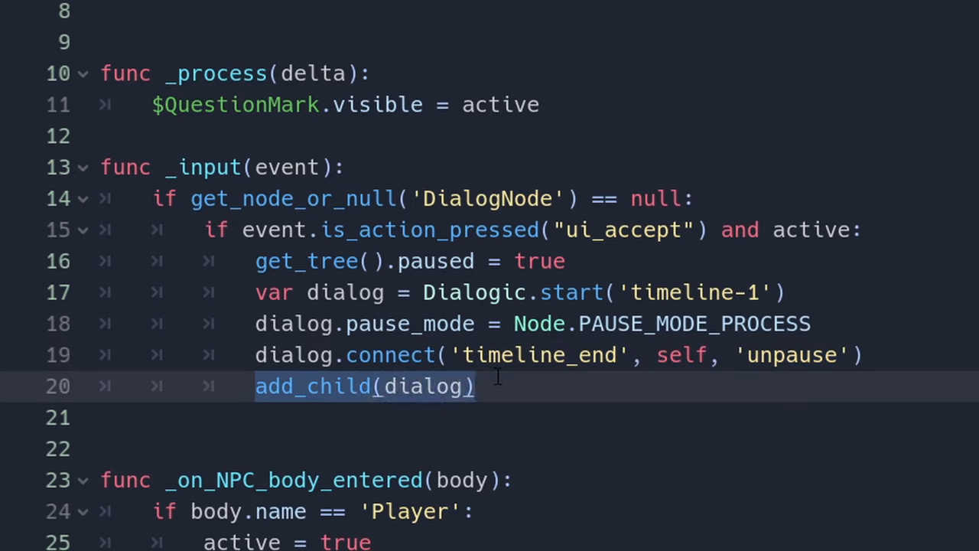
left_click(535, 390)
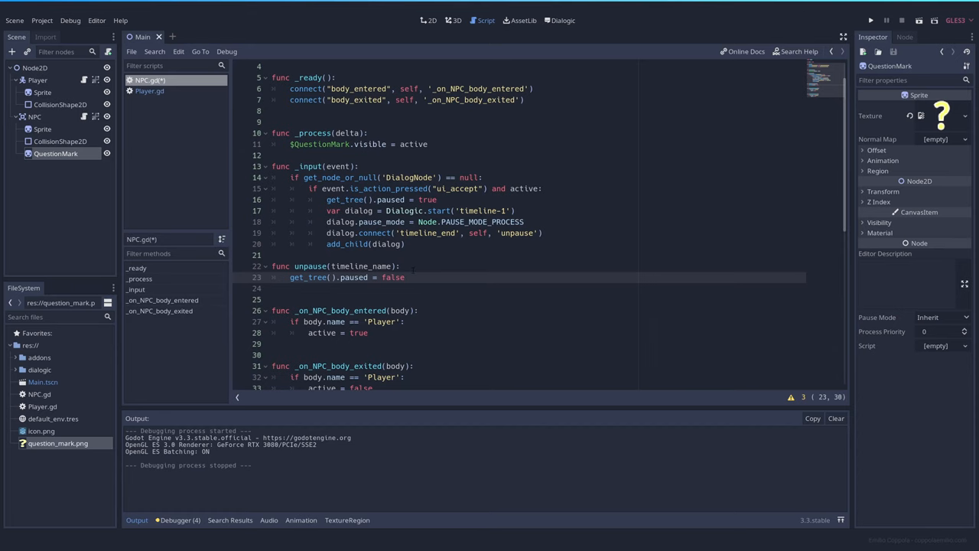
Step: Finish the unpause function setting get_tree().paused = false, hide the Output panel and save NPC.gd
double_click(306, 244)
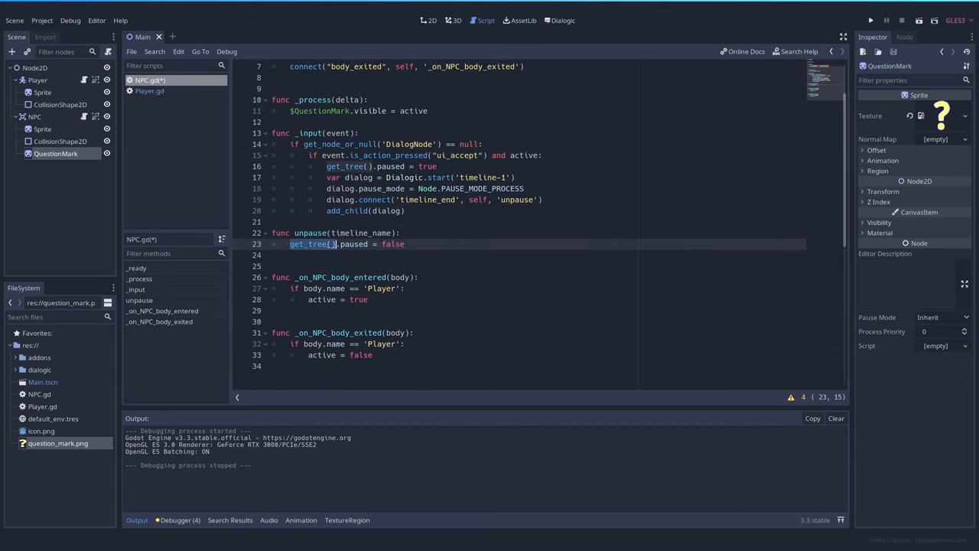
left_click(368, 244)
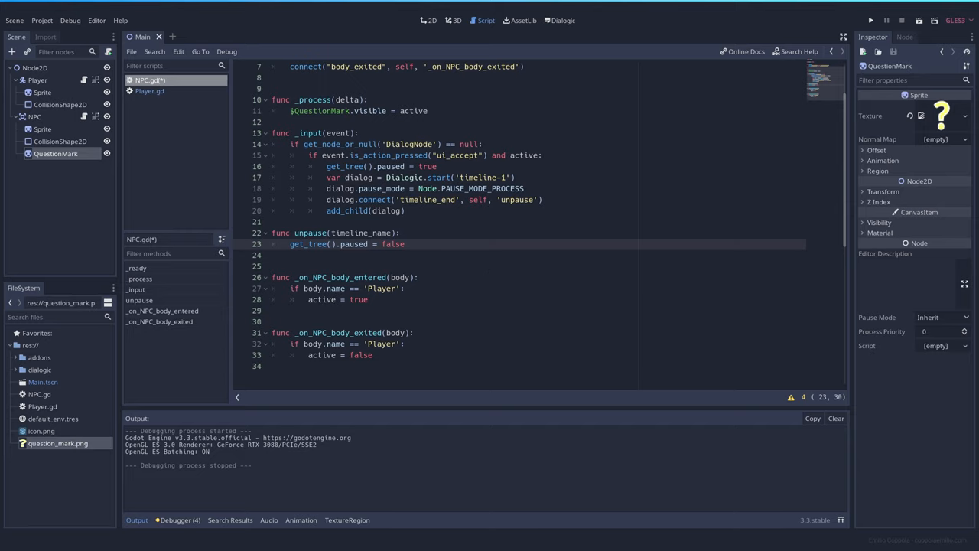
left_click(150, 517)
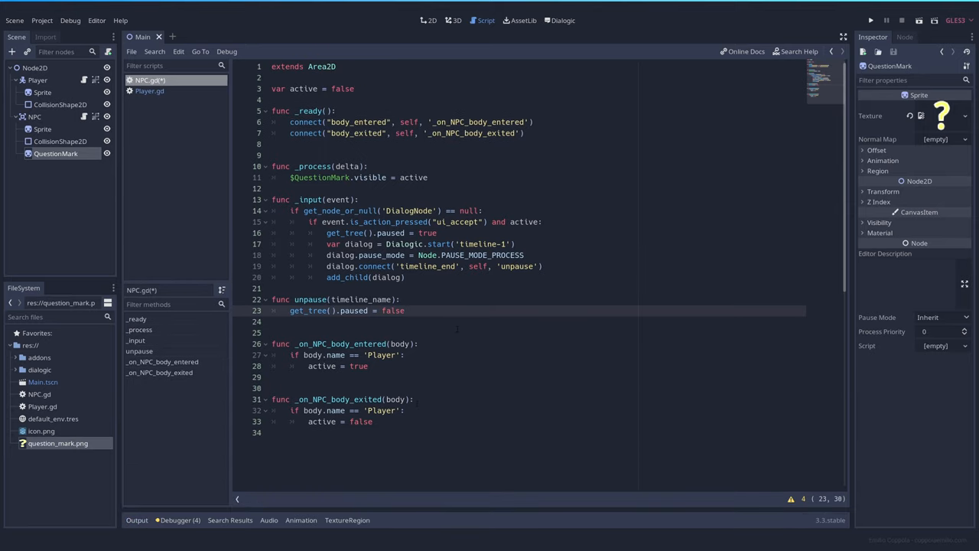
left_click(457, 330)
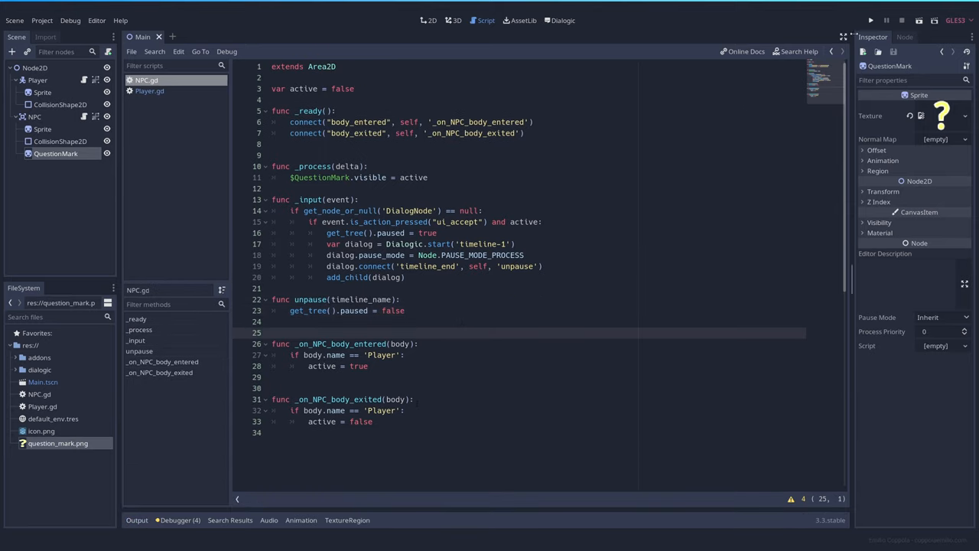
Step: Run the game, walk beside the NPC and press Space to open then dismiss its "Hello, I'm the NPC :)" dialog
left_click(870, 20)
key("Up")
key("Right")
key("Right")
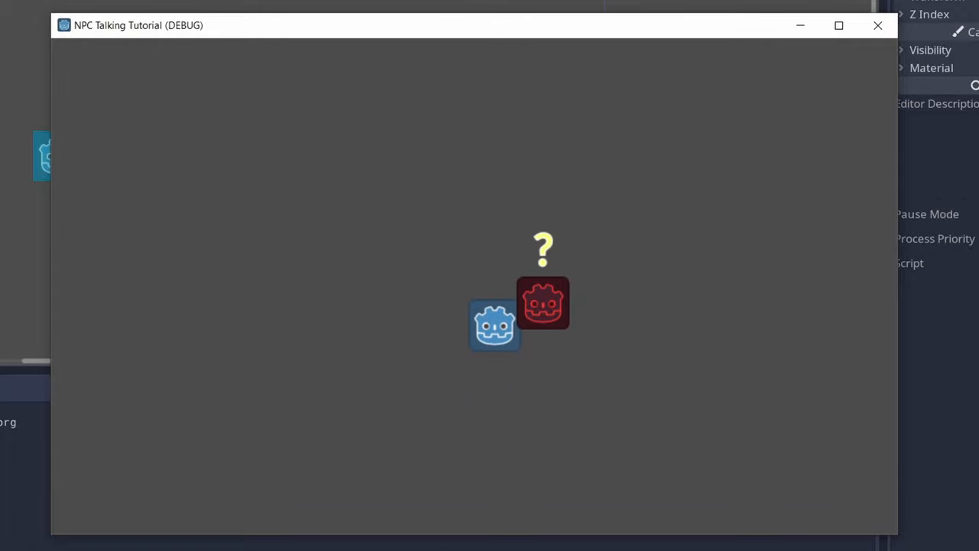
key("space")
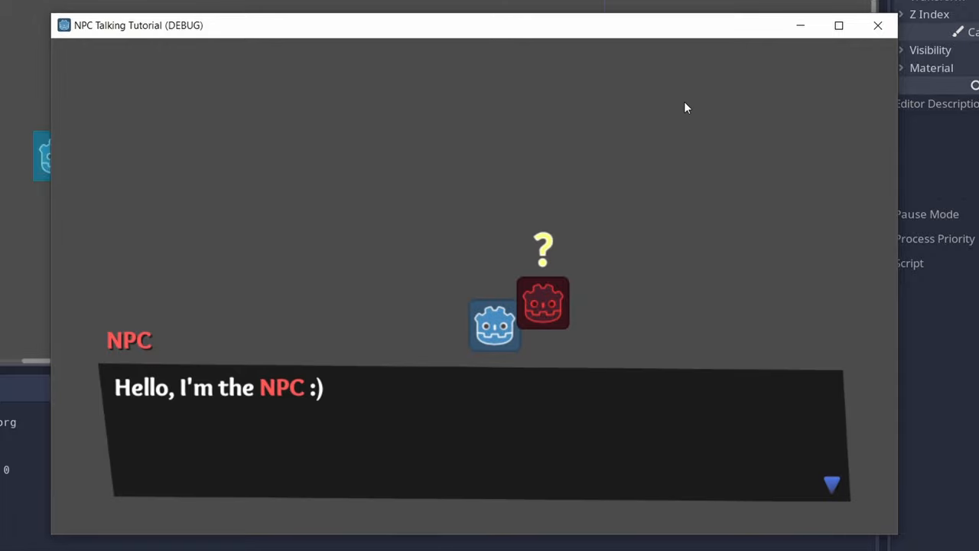
key("space")
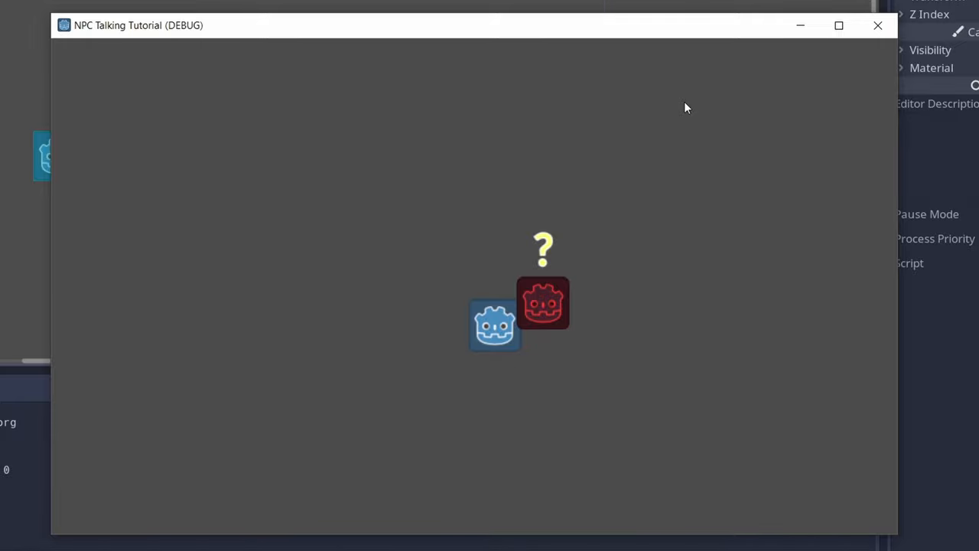
Step: Walk the player around the NPC, reopen its dialog with Space and move to the NPC's left side
key("Up")
key("Left")
key("Left")
key("Down")
key("Right")
key("Up")
key("Right")
key("Down")
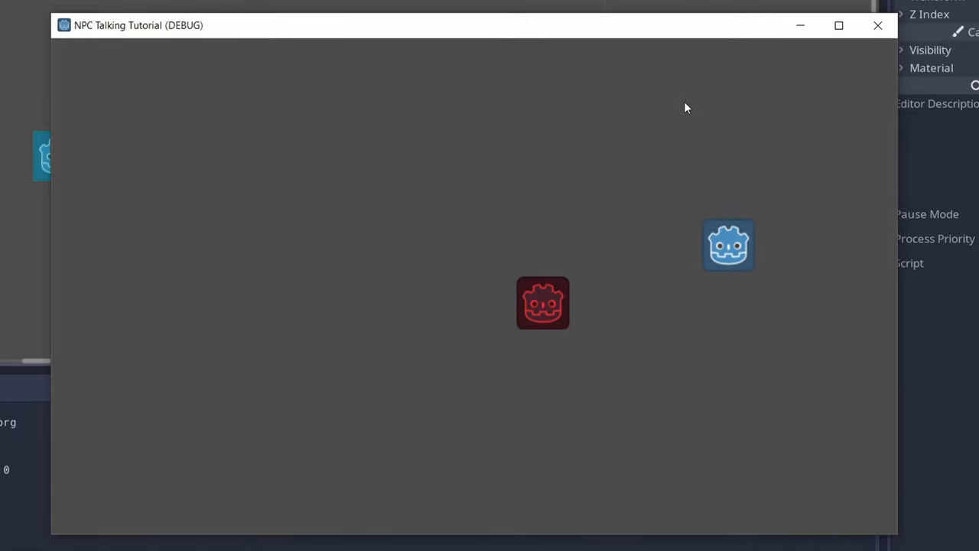
key("Down")
key("Left")
key("Left")
key("space")
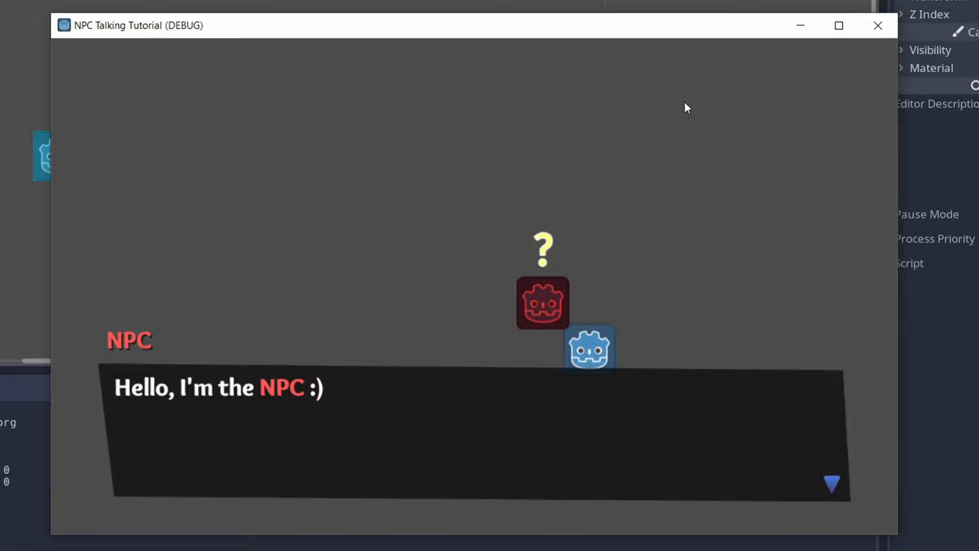
key("space")
key("Left")
key("Down")
key("Left")
key("Up")
key("Right")
key("Up")
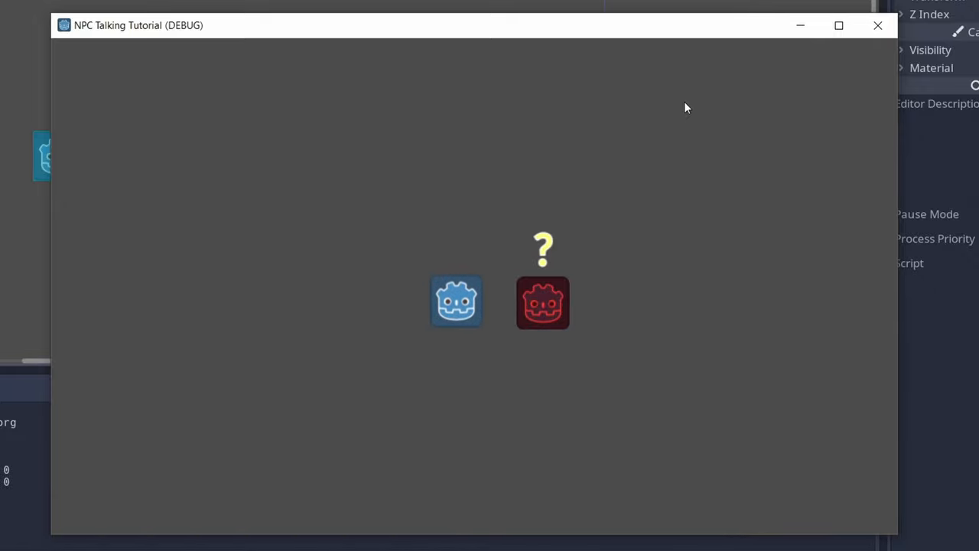